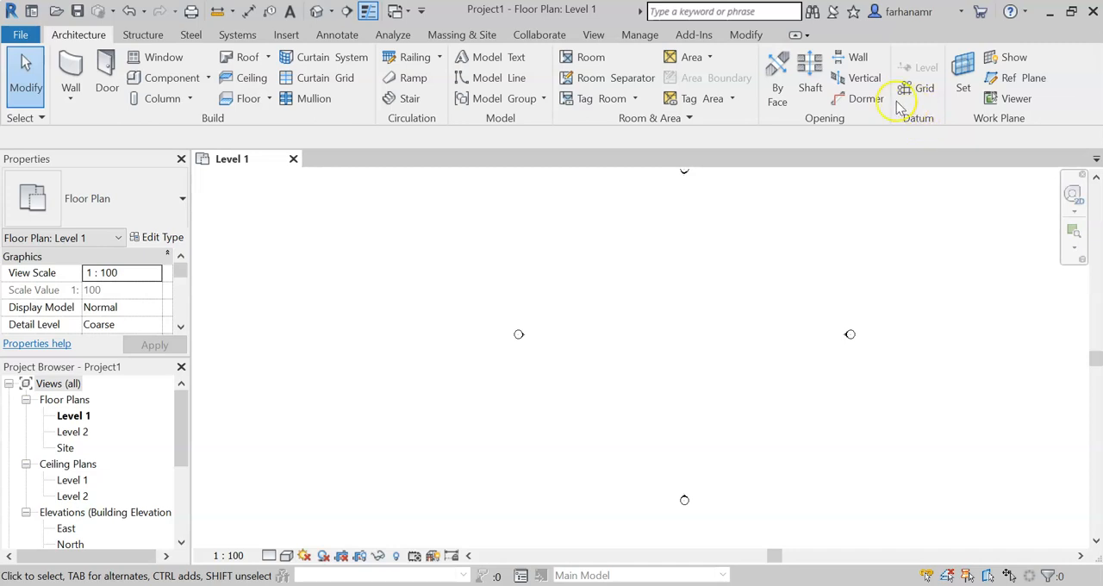
Step: Draw two parallel vertical grid lines between the elevation markers, aligning the second one's ends with the first
click(915, 88)
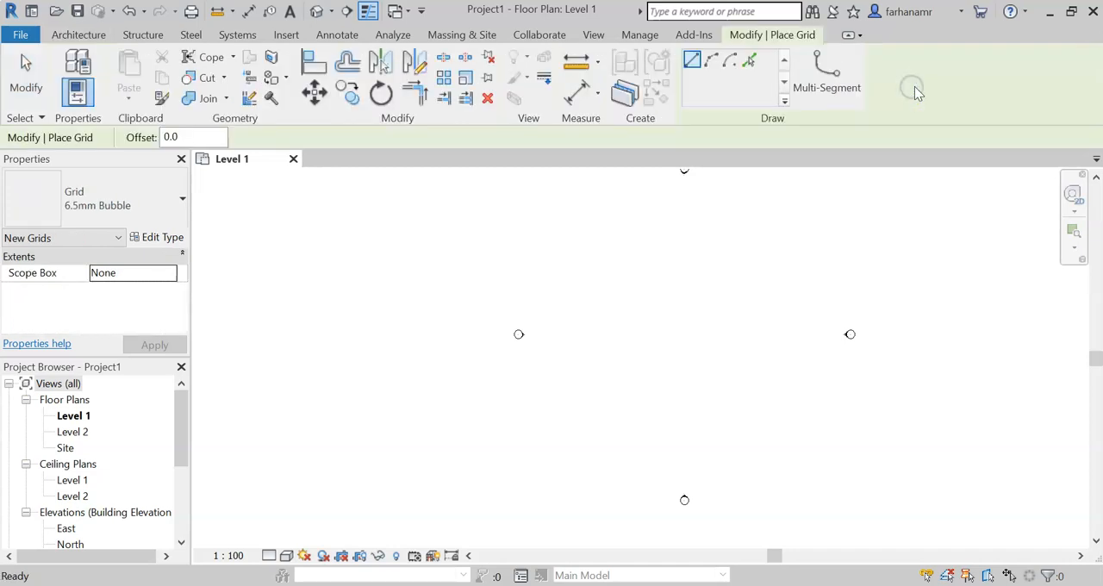
click(681, 407)
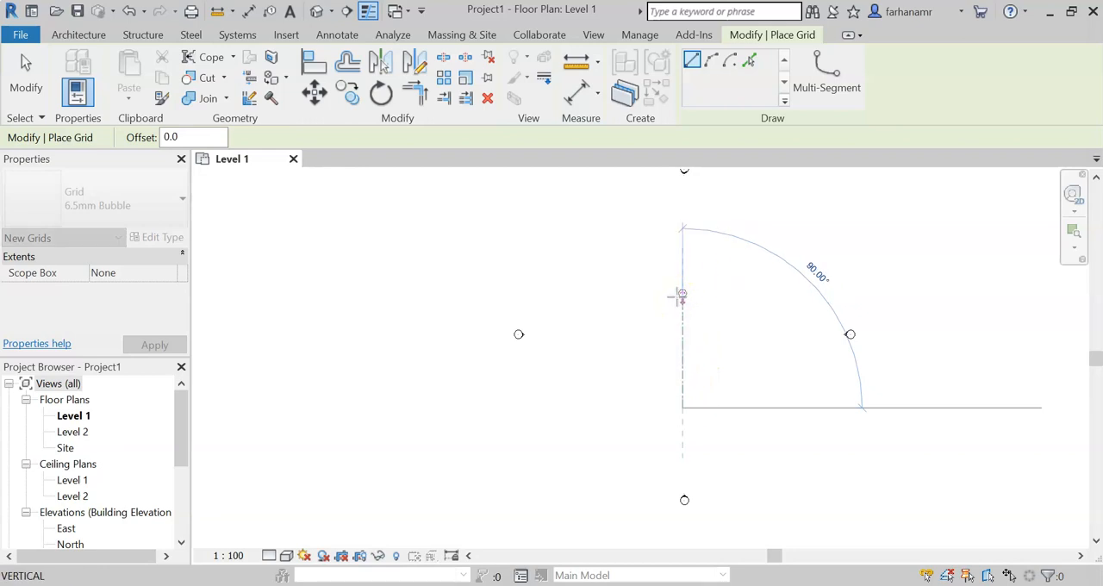
click(682, 295)
scroll(699, 335, up, 4)
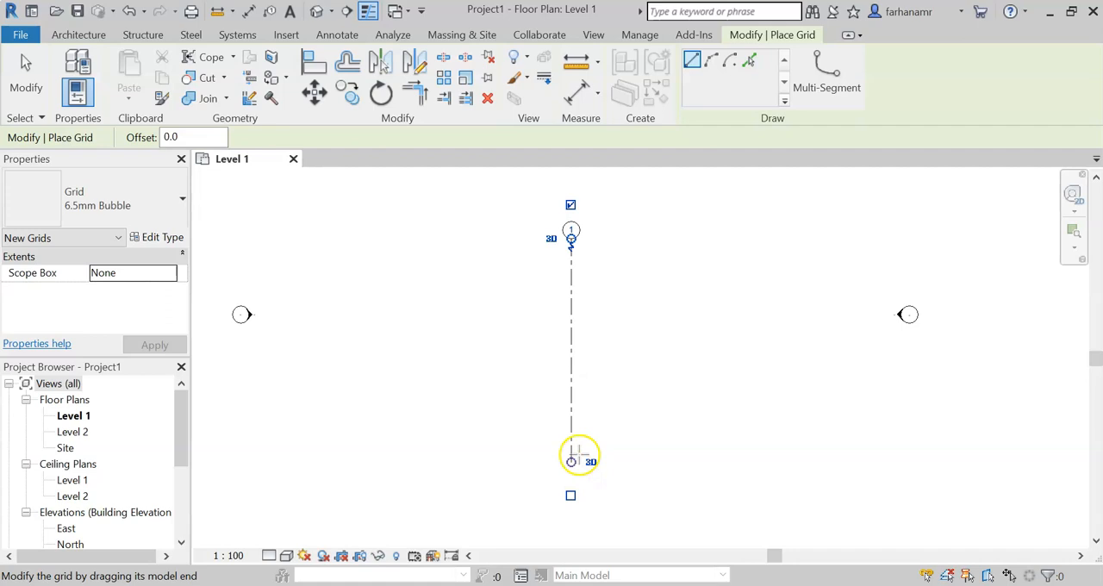
click(690, 463)
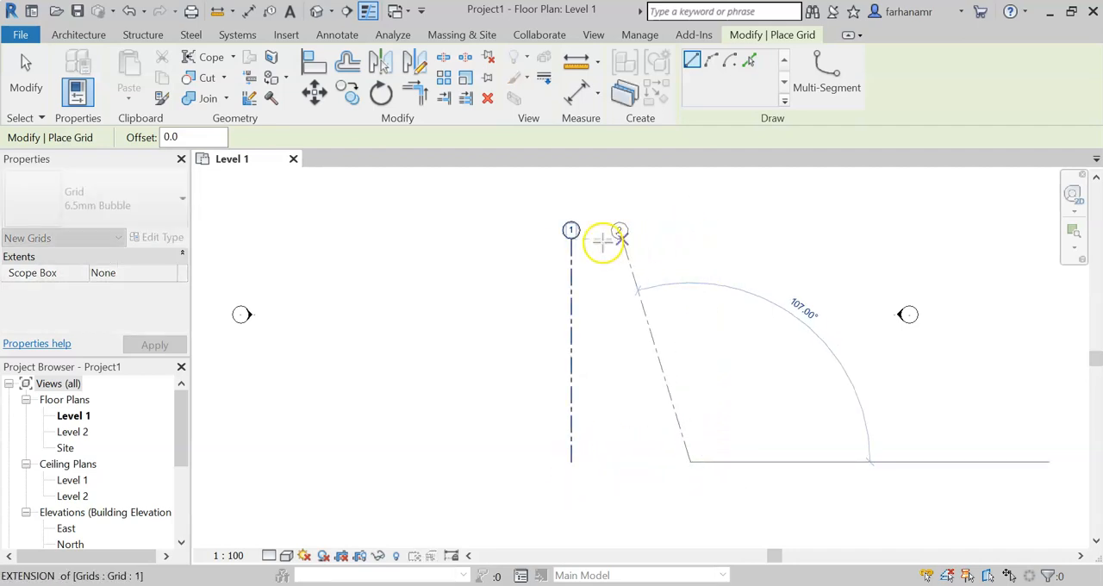
click(696, 234)
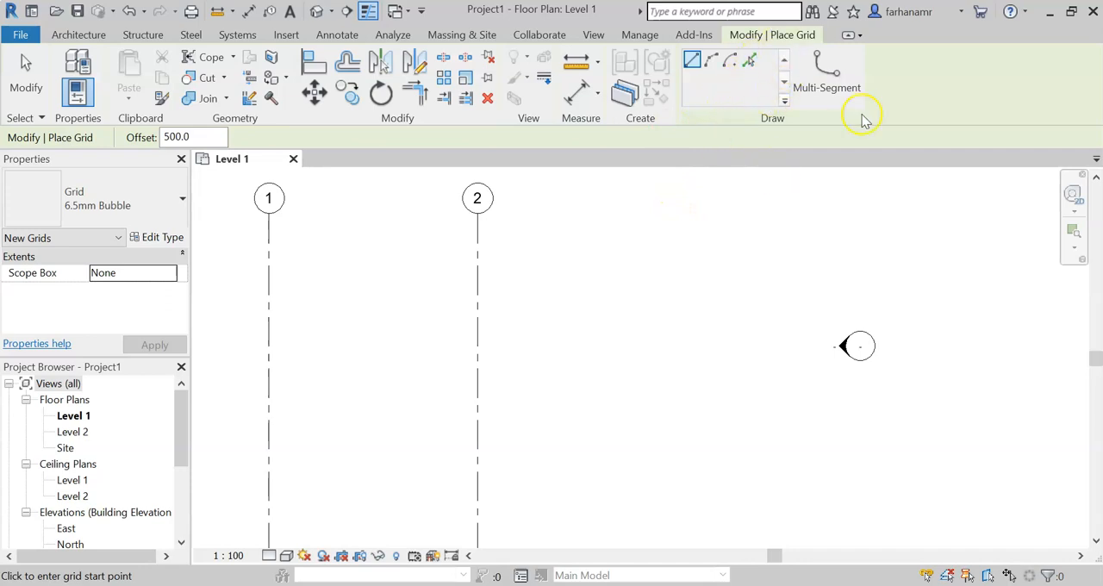
Step: Add a third vertical grid line by picking grid 2 with an offset of 3000 to its right
click(750, 60)
click(246, 137)
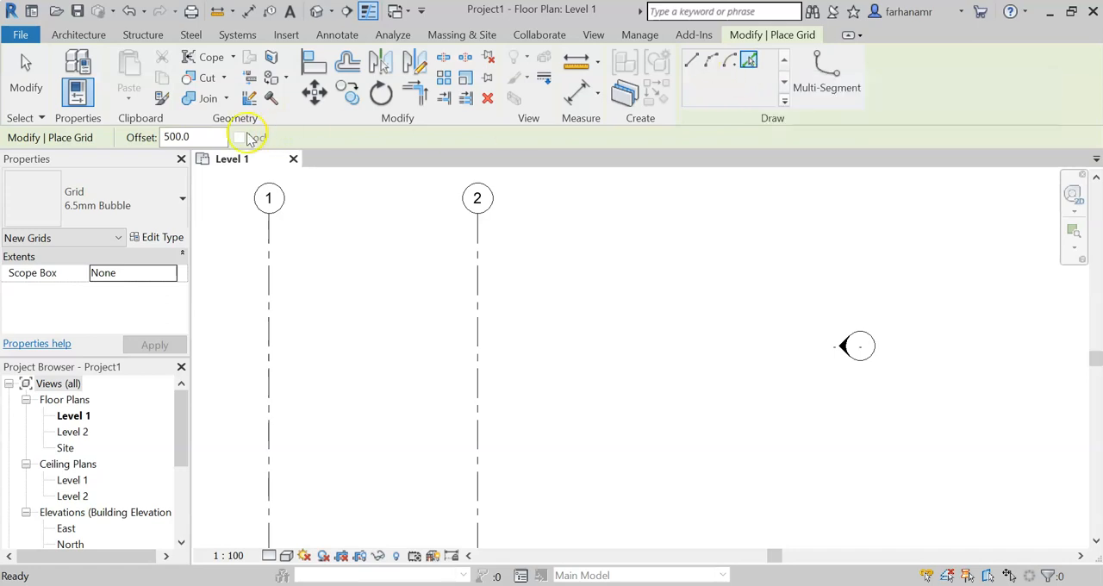
drag(194, 136, 135, 138)
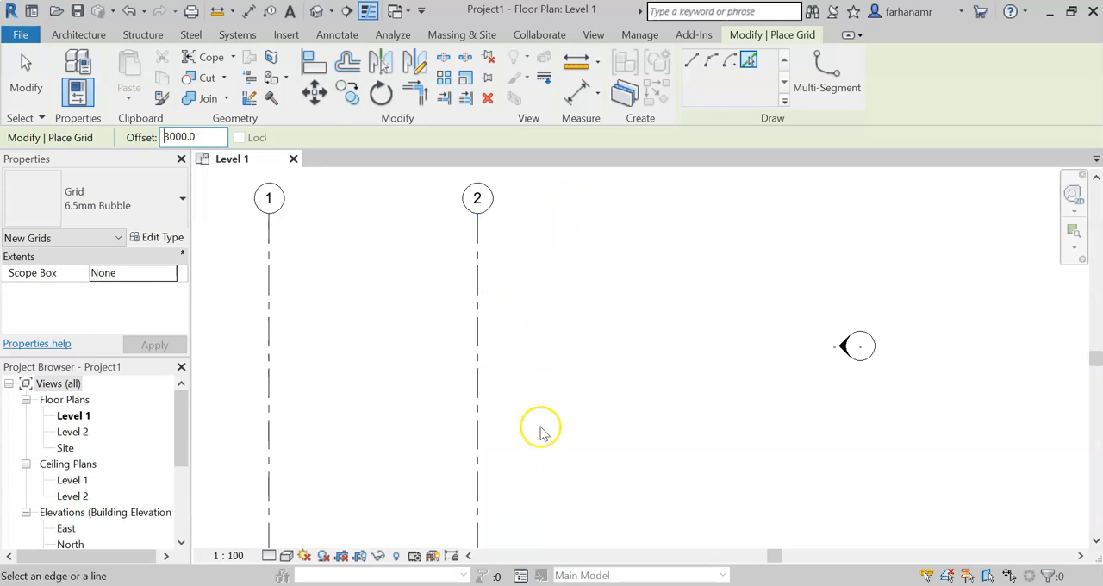
click(480, 306)
Step: Add a fourth vertical grid line offset 500 to the right of grid 3 and finish placing grids
click(193, 137)
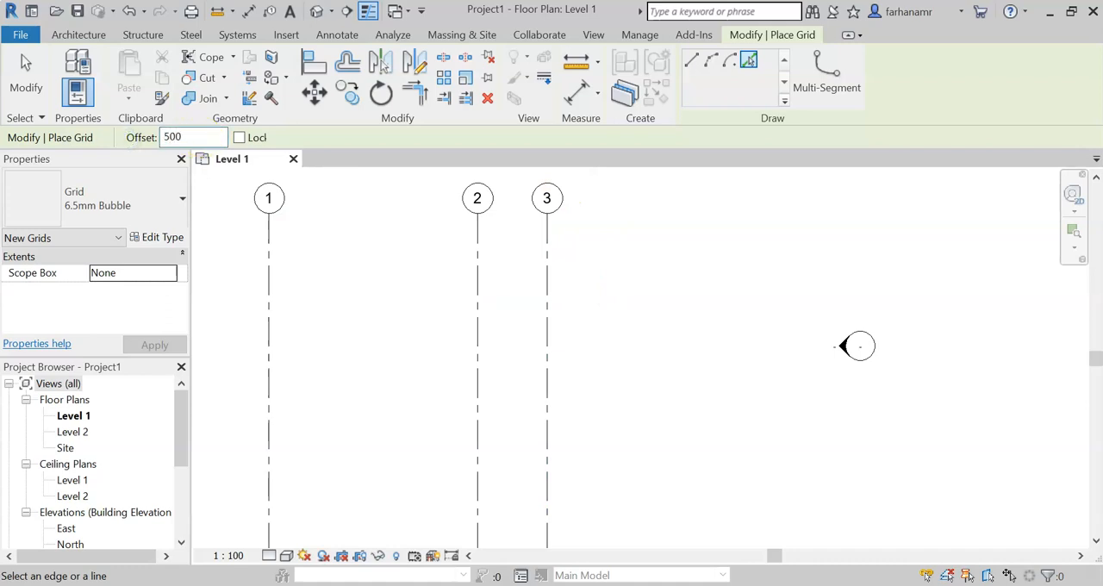
click(554, 278)
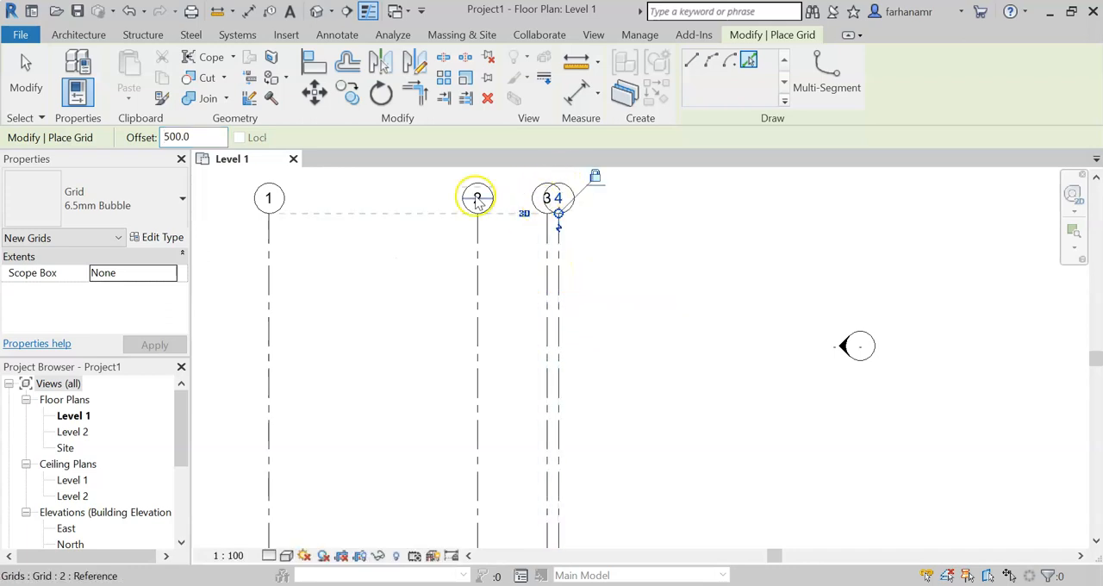
key(Escape)
key(Escape)
Step: Add an elbow at the upper end of grid 4 and adjust it so the bubble stands clear of grid 3
scroll(634, 312, up, 1)
middle_drag(634, 312, 746, 360)
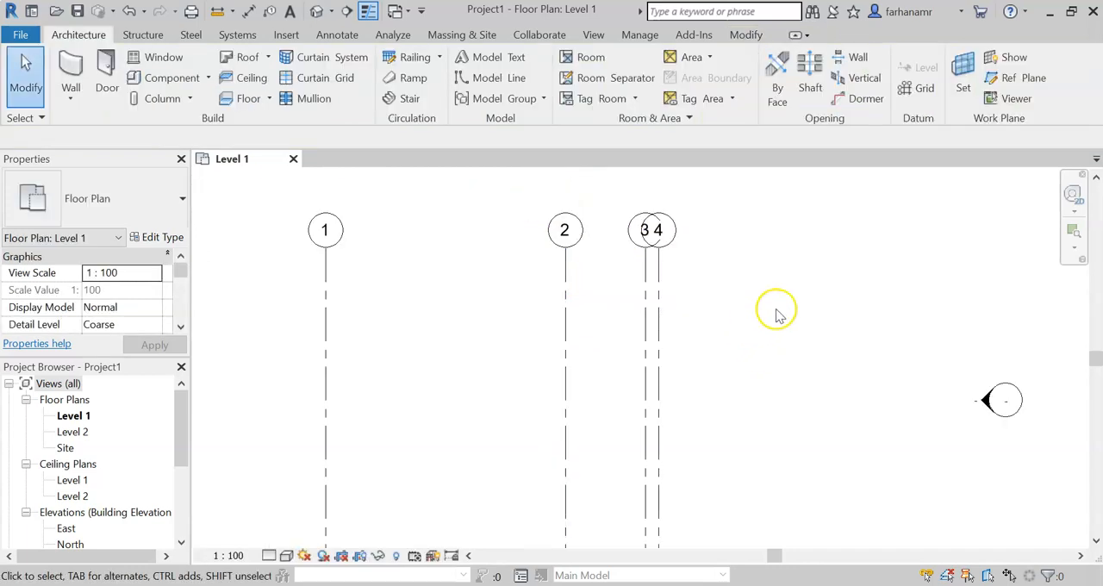
scroll(647, 256, up, 3)
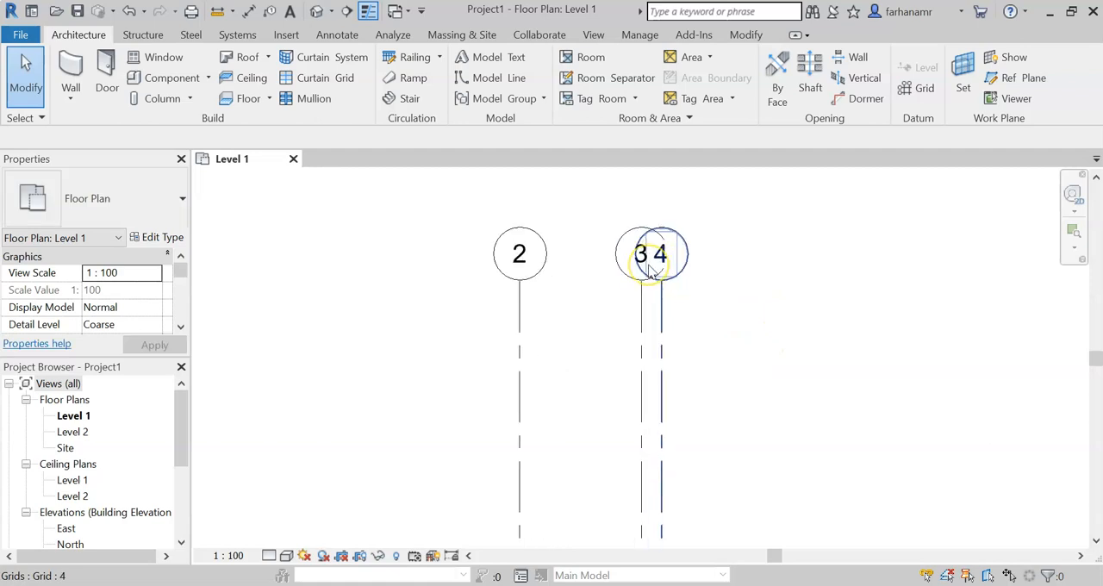
click(662, 316)
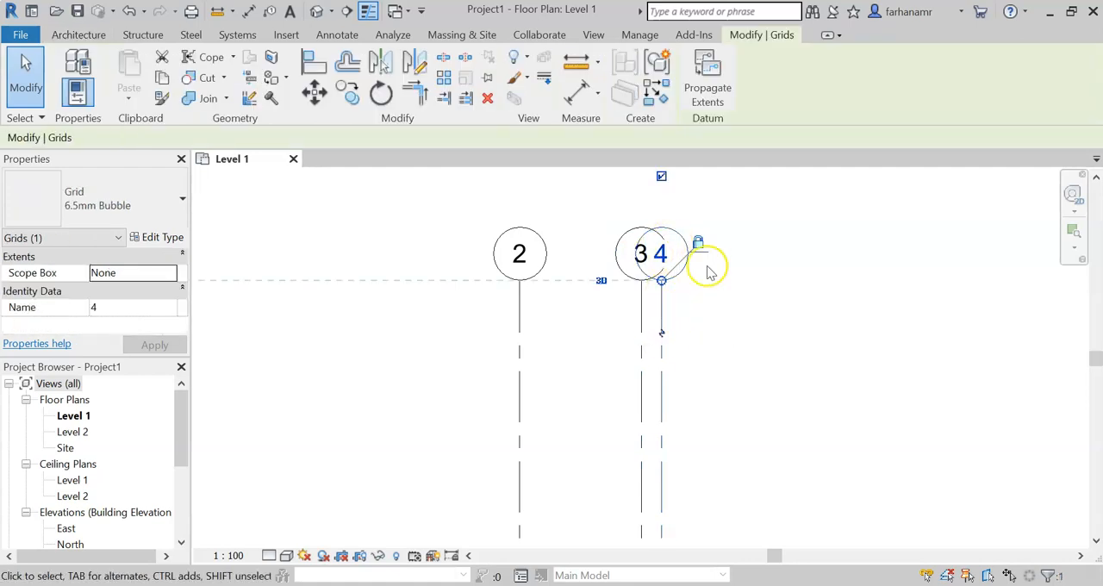
click(664, 338)
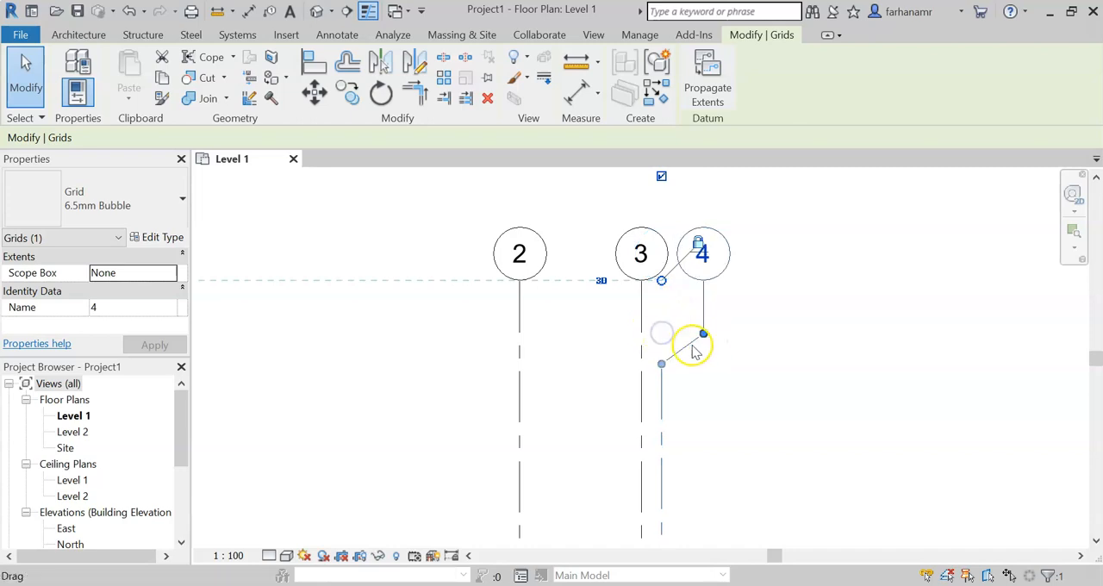
mouse_move(703, 334)
mouse_down()
mouse_move(680, 336)
mouse_move(705, 337)
mouse_up()
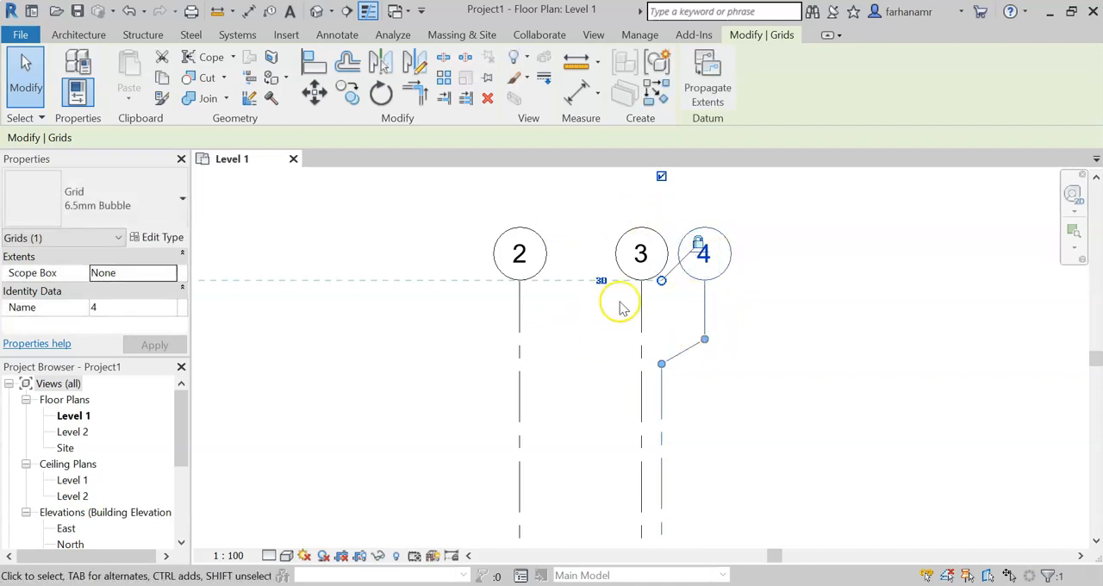
click(788, 368)
Step: Hide the bubble at grid 4's upper end and show it again
scroll(793, 375, down, 3)
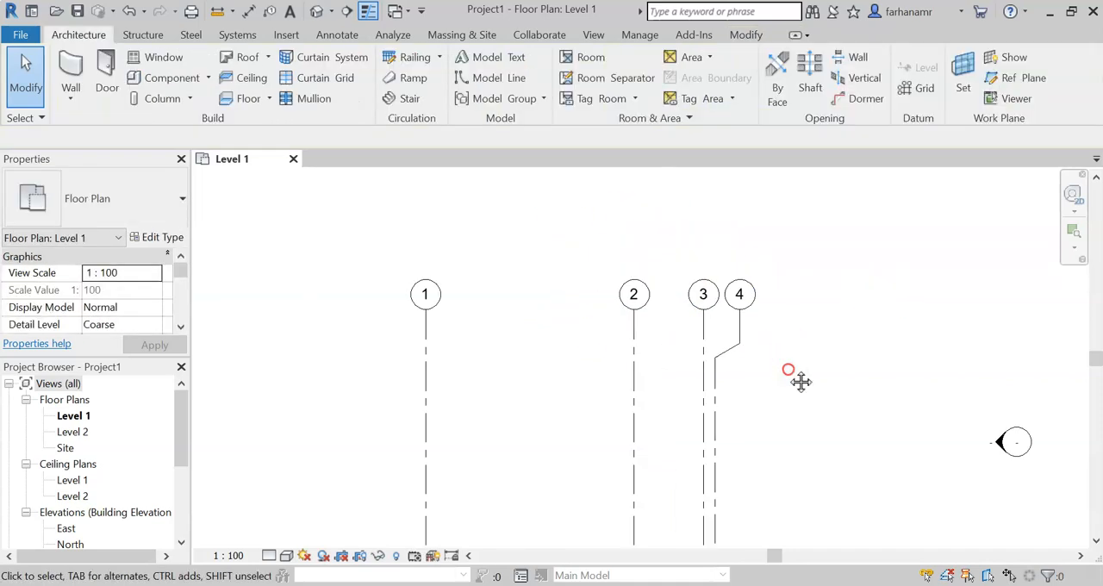
click(731, 338)
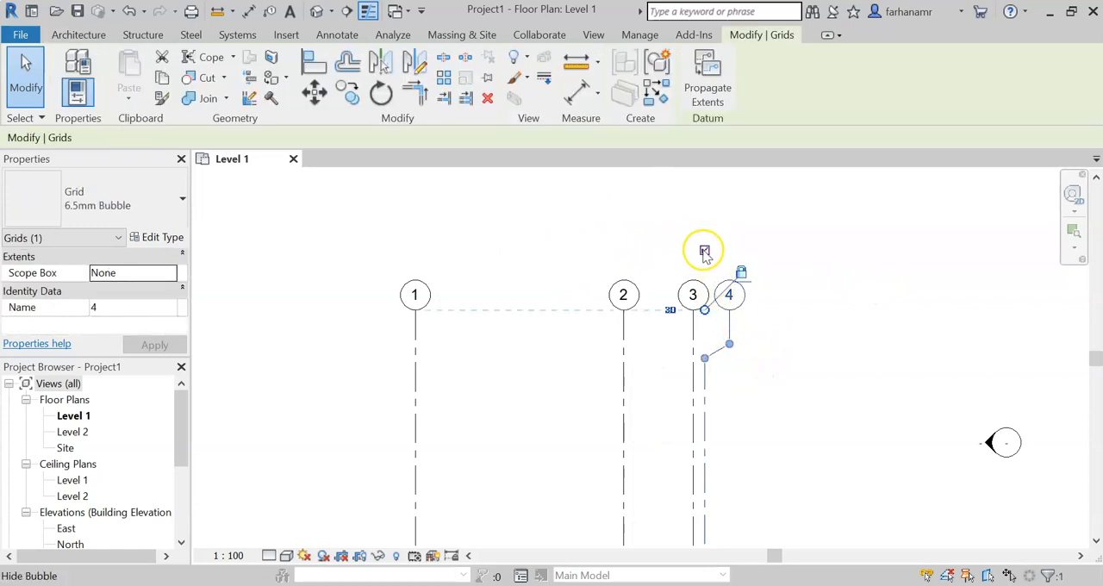
scroll(705, 251, up, 3)
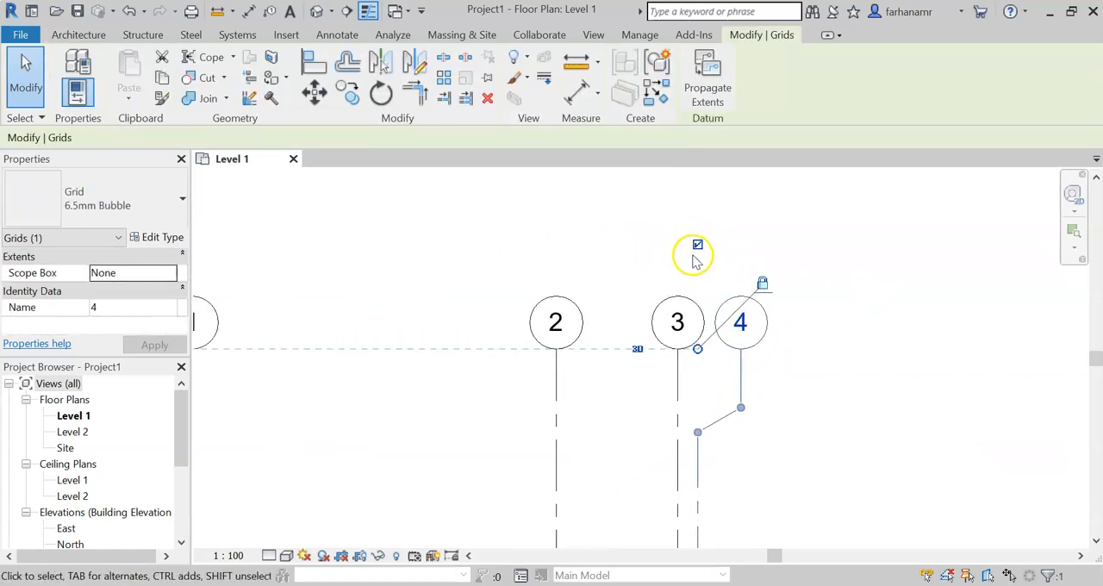
click(697, 245)
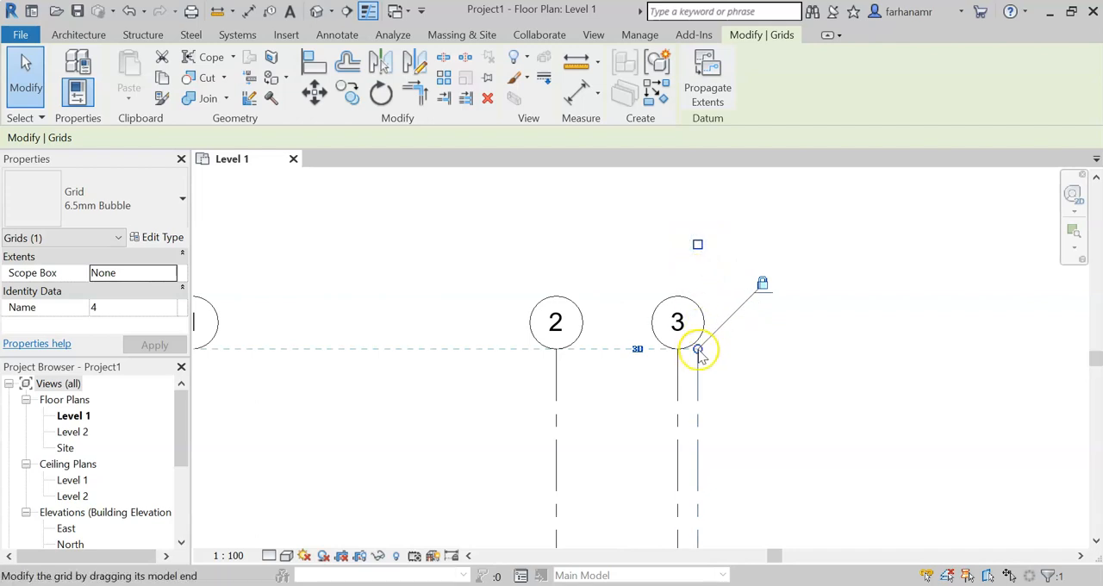
click(698, 247)
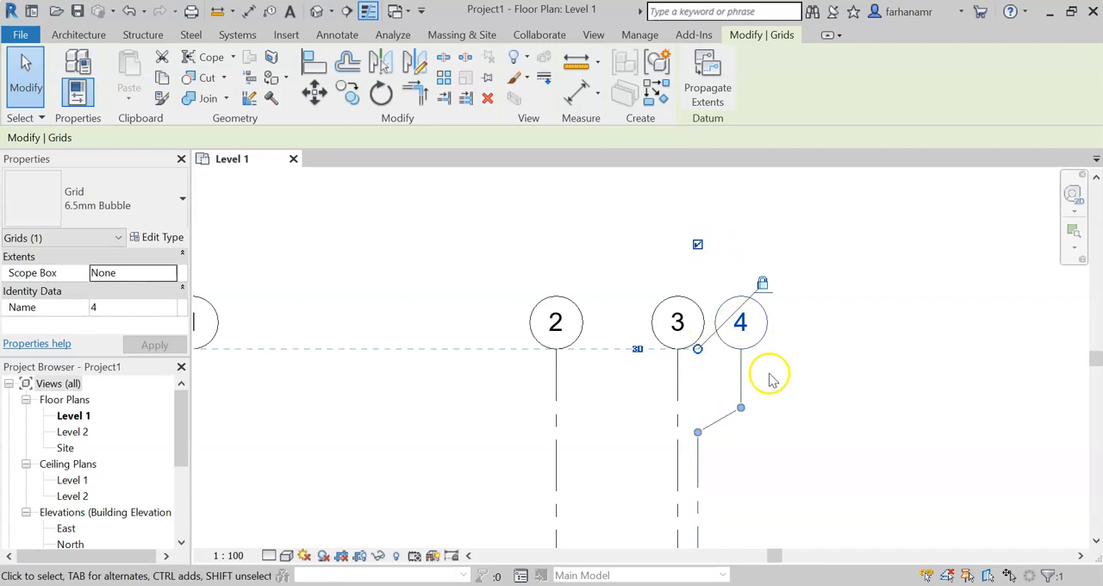
Step: Show the bubble at grid 4's lower end and deselect the grid
scroll(747, 324, down, 3)
scroll(758, 379, up, 4)
middle_drag(731, 423, 741, 327)
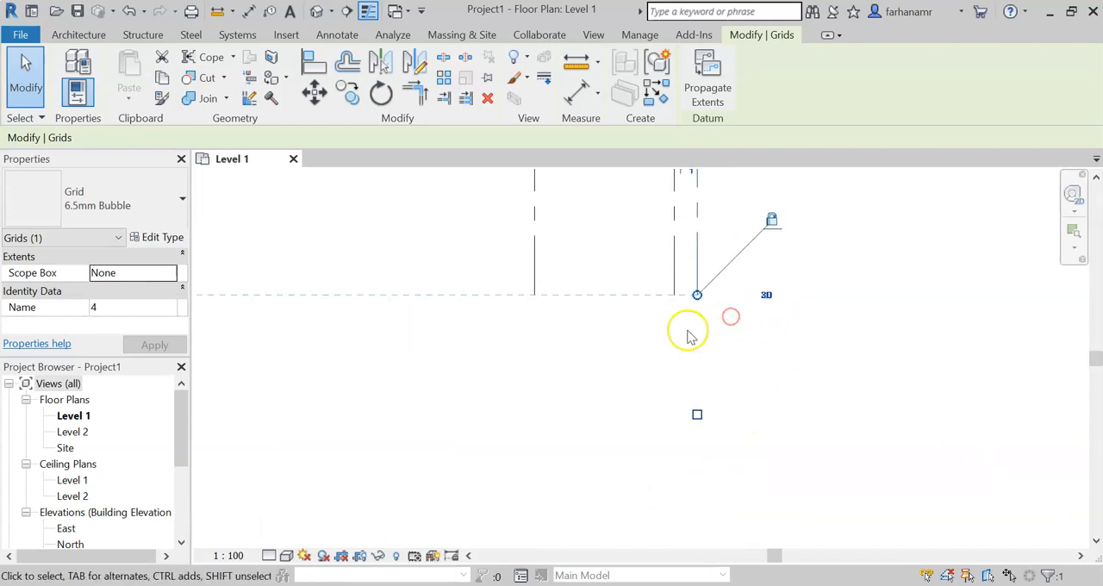
click(698, 415)
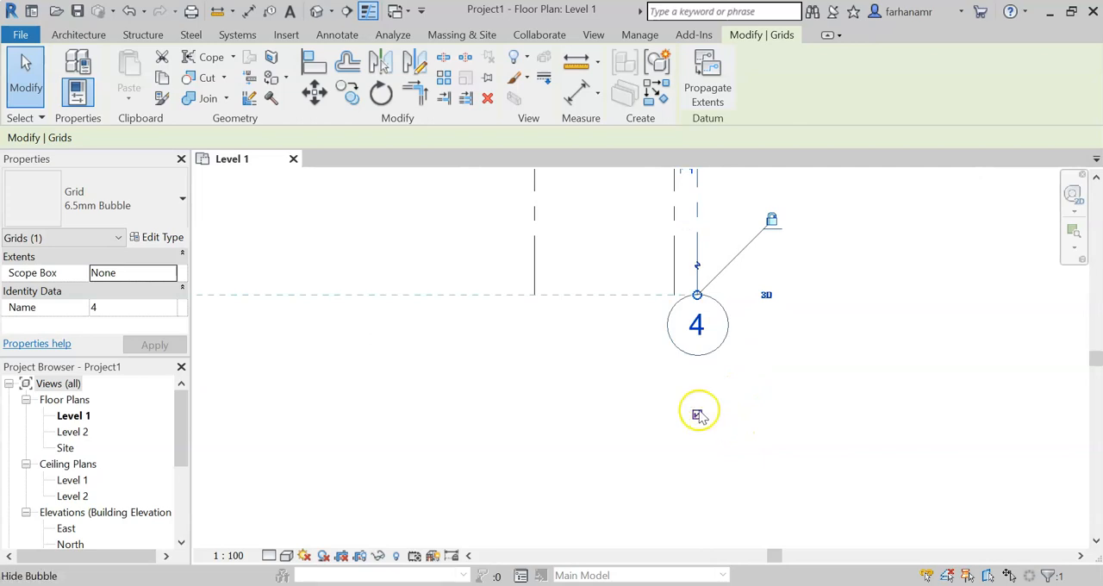
middle_drag(841, 295, 850, 351)
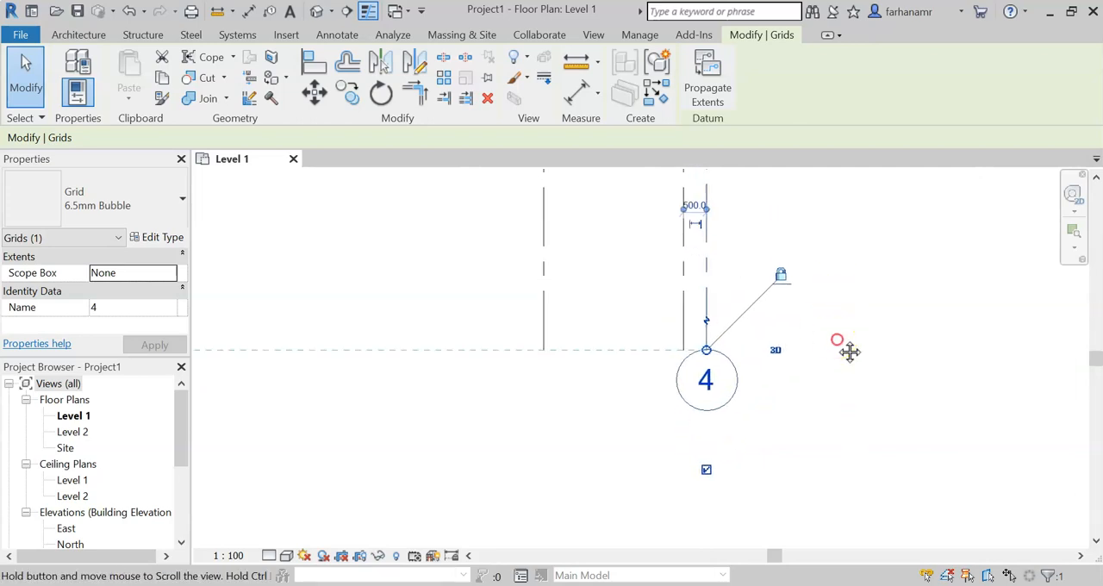
scroll(805, 236, down, 5)
click(836, 306)
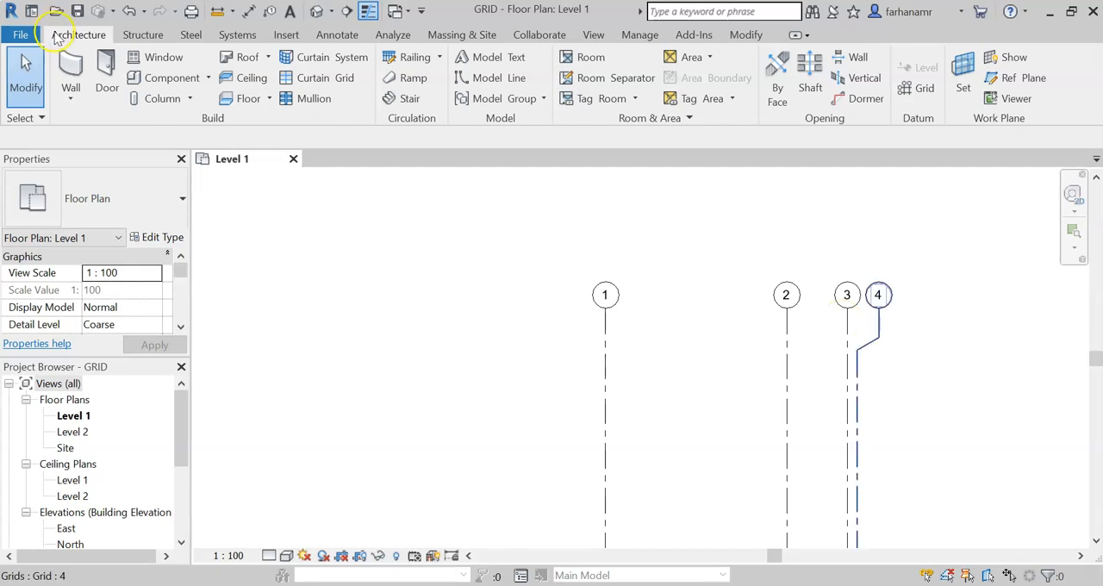
Step: Draw a horizontal grid line from right to left across all four vertical grids, just below grid 4's elbow
click(919, 88)
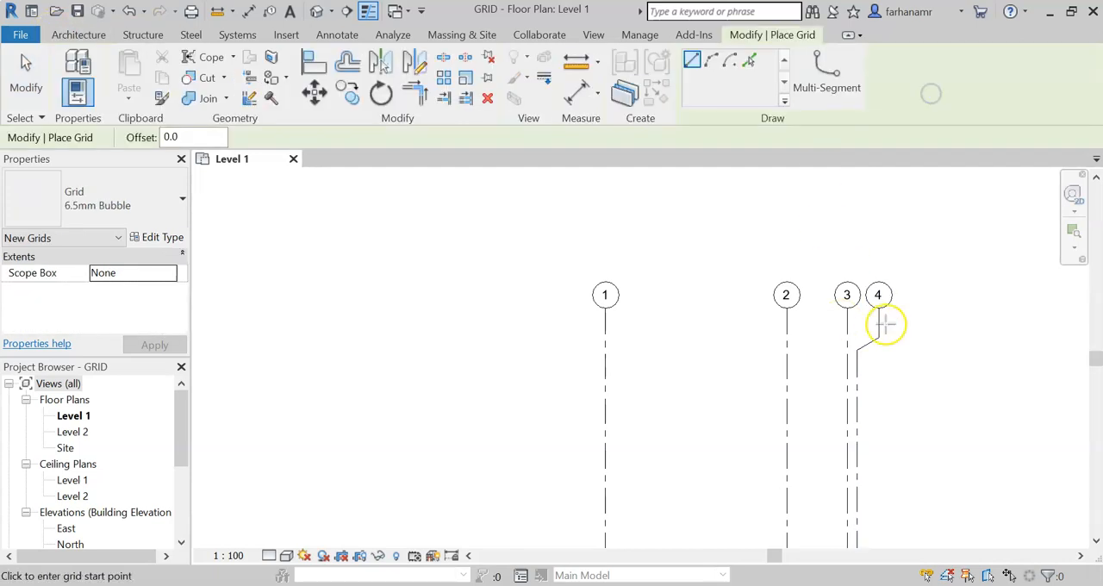
scroll(875, 311, up, 2)
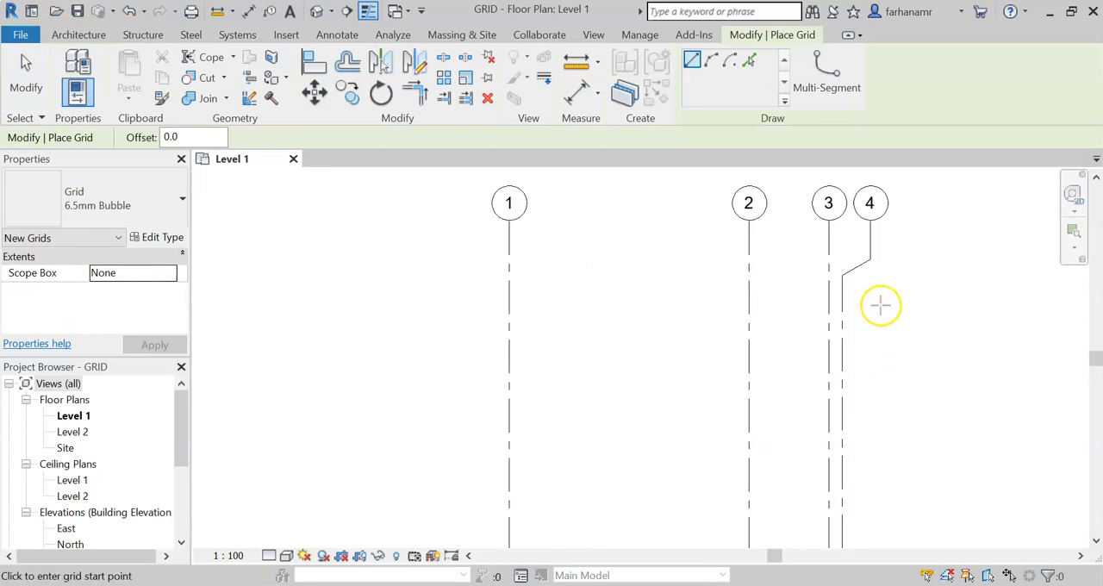
click(876, 306)
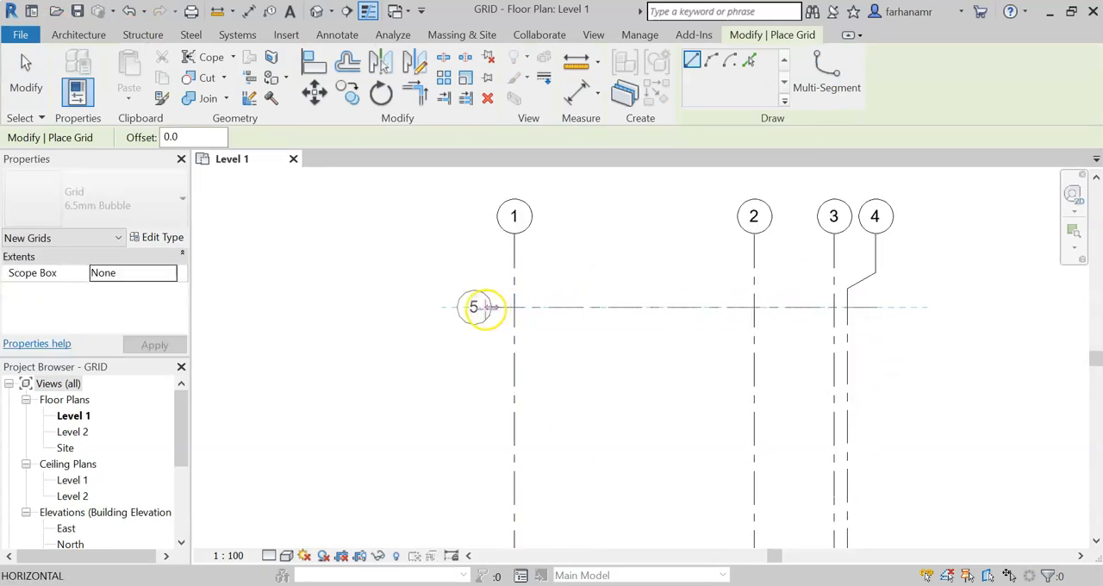
click(461, 306)
Step: Draw a second horizontal grid line about 4500 below the first with aligned ends, and finish placing grids
middle_drag(888, 409, 900, 384)
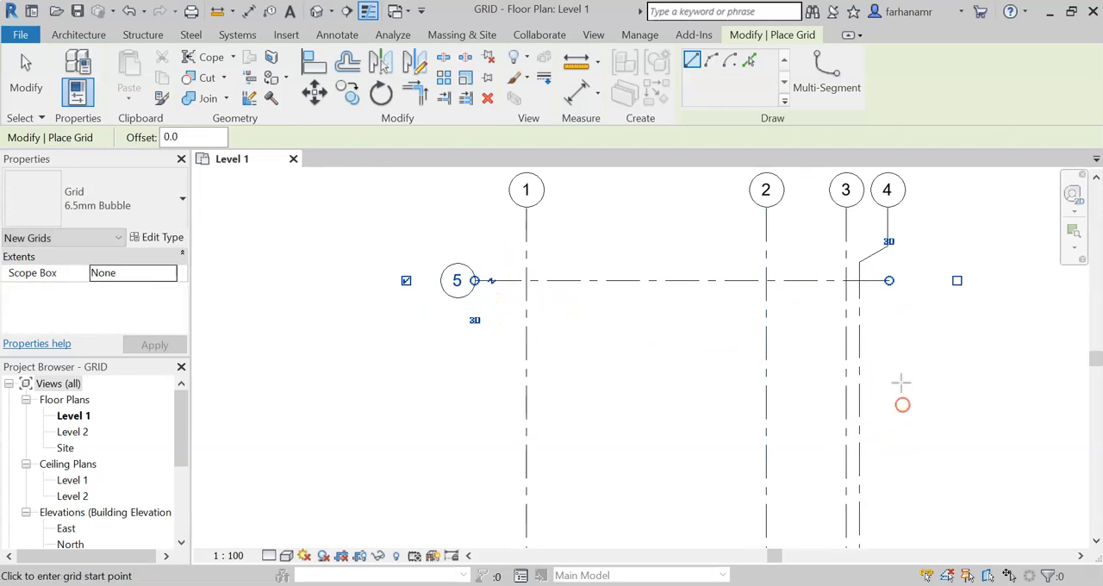
click(890, 400)
click(475, 398)
click(26, 76)
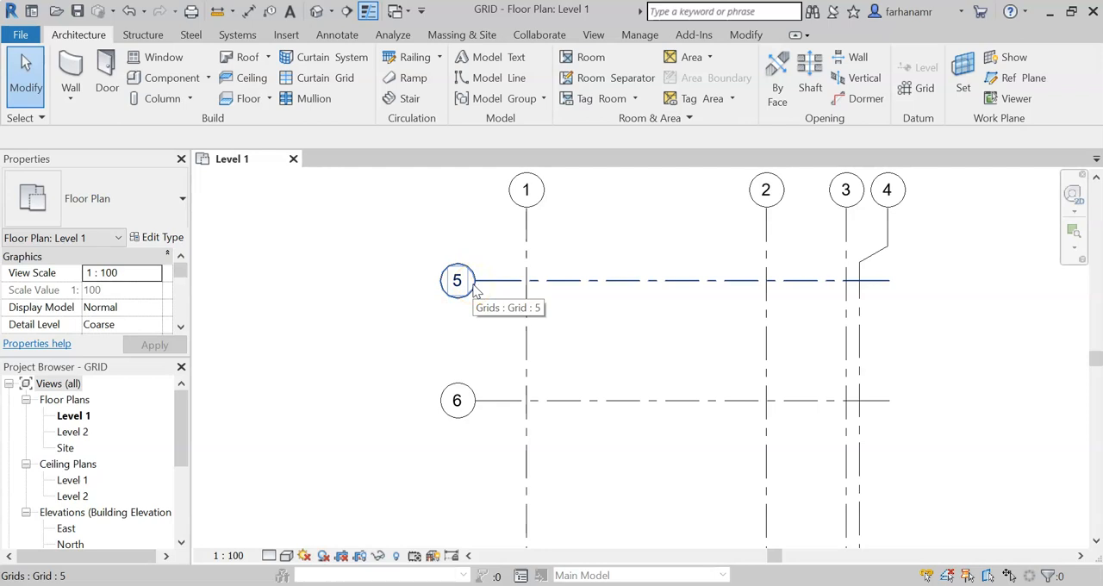
Step: Rename the upper horizontal grid line as A
click(471, 291)
double_click(459, 286)
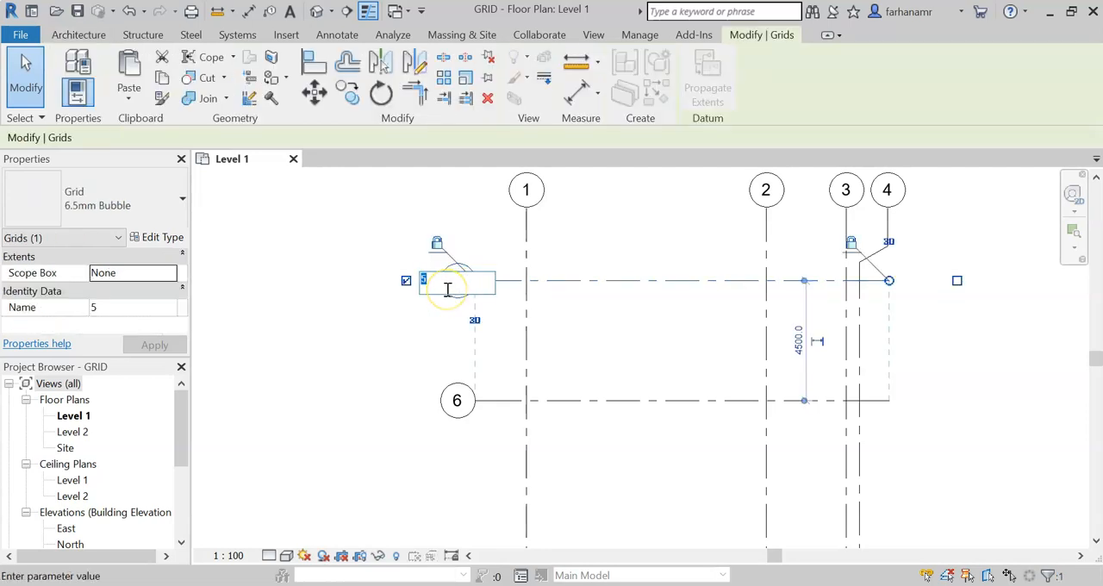
key(Caps_Lock)
text(A)
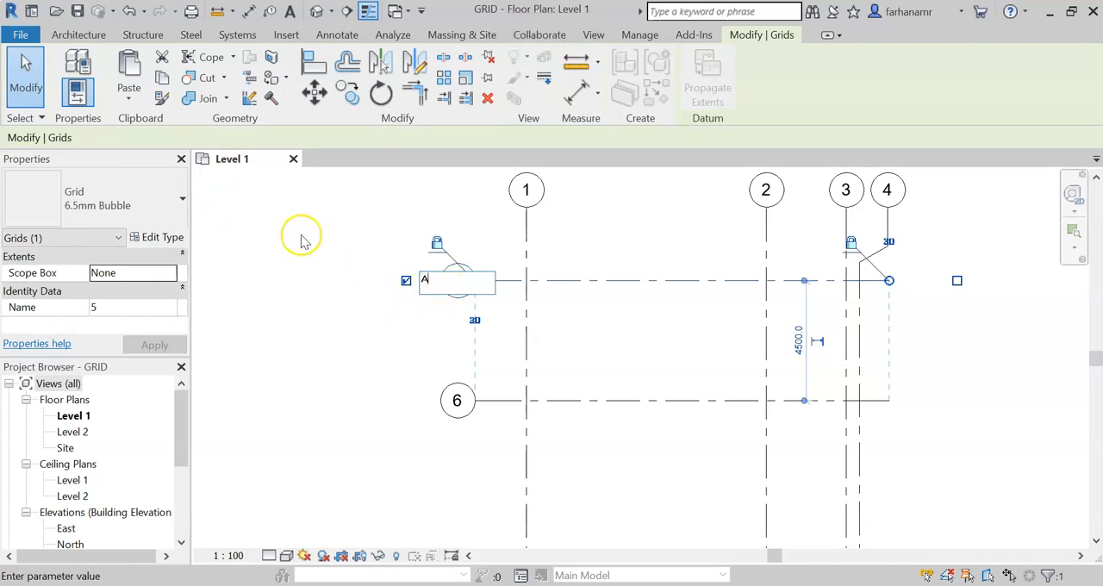
click(302, 238)
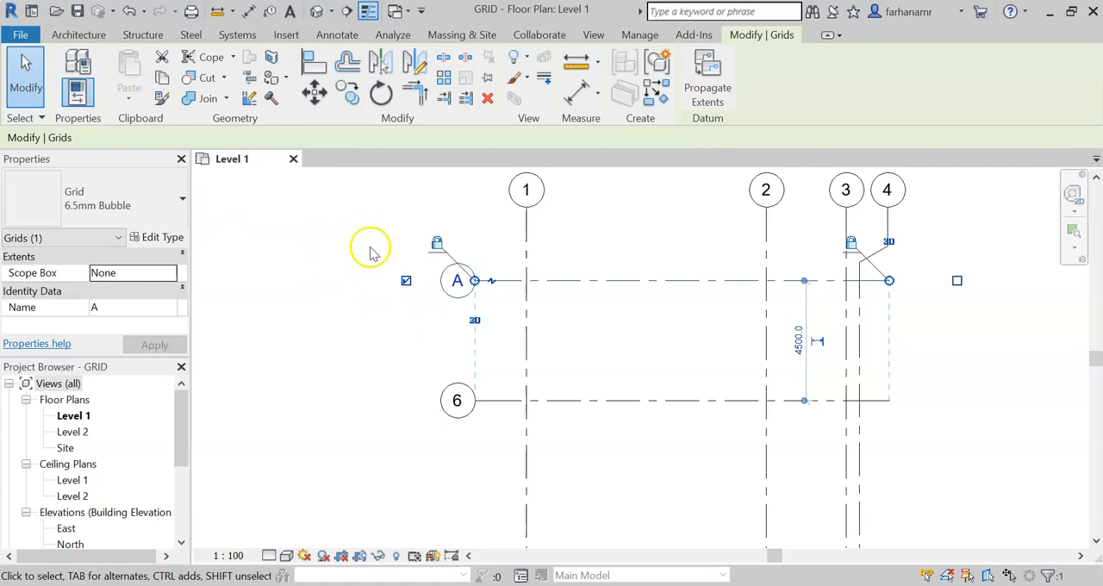
Step: Delete the lower horizontal grid line, grid 6
middle_drag(619, 318, 591, 301)
click(632, 355)
drag(645, 369, 613, 429)
key(Delete)
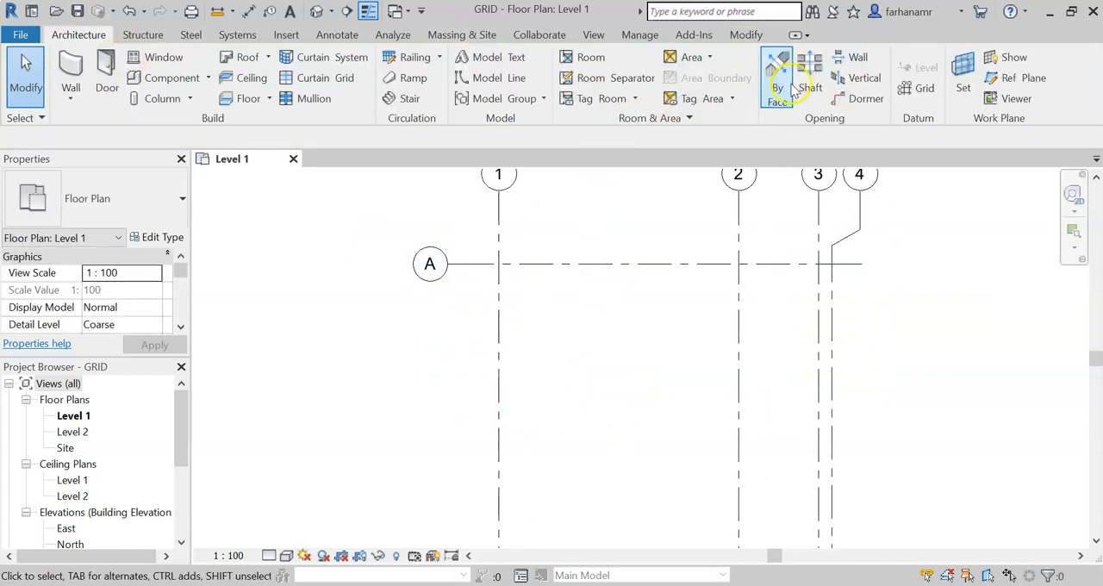
Step: Draw a new horizontal grid line below grid A, from right to left, with both ends aligned to it
click(919, 86)
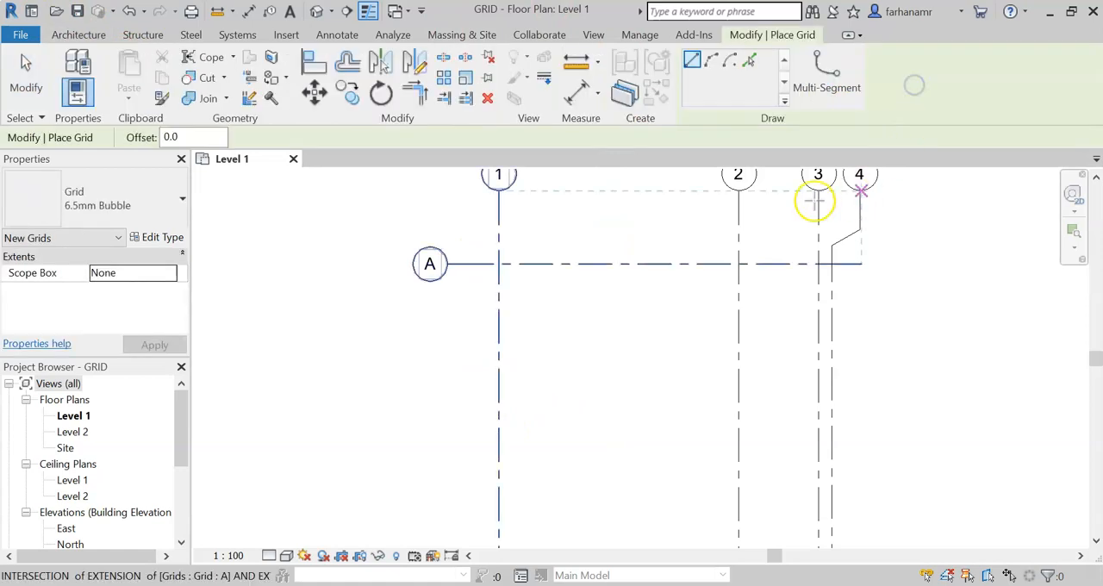
click(862, 349)
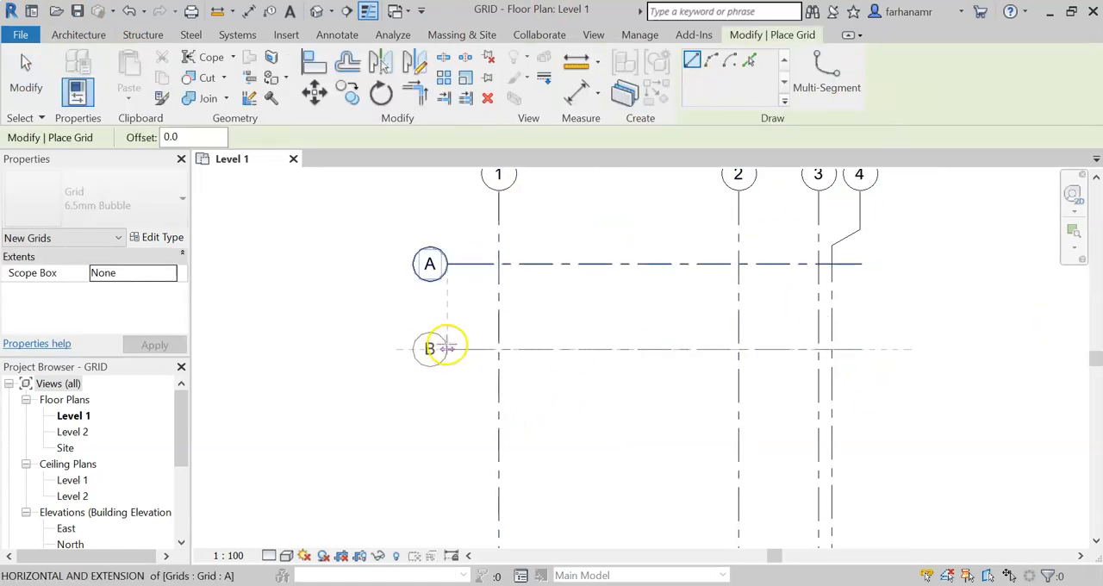
click(443, 349)
Step: Add a horizontal grid line 6000 below grid B by picking grid B with an offset, and finish placing grids
click(749, 60)
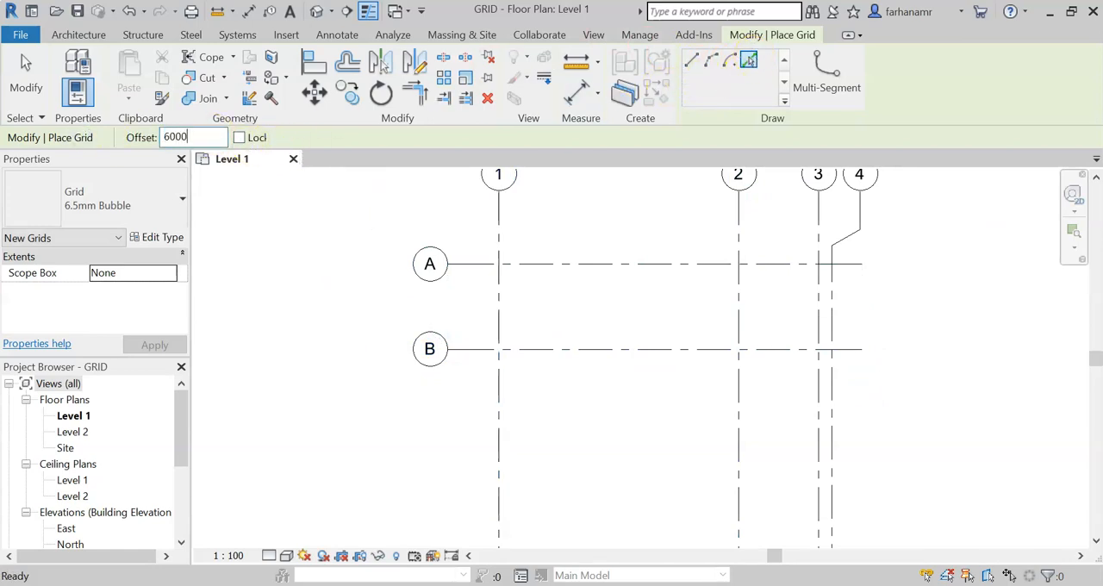
click(646, 351)
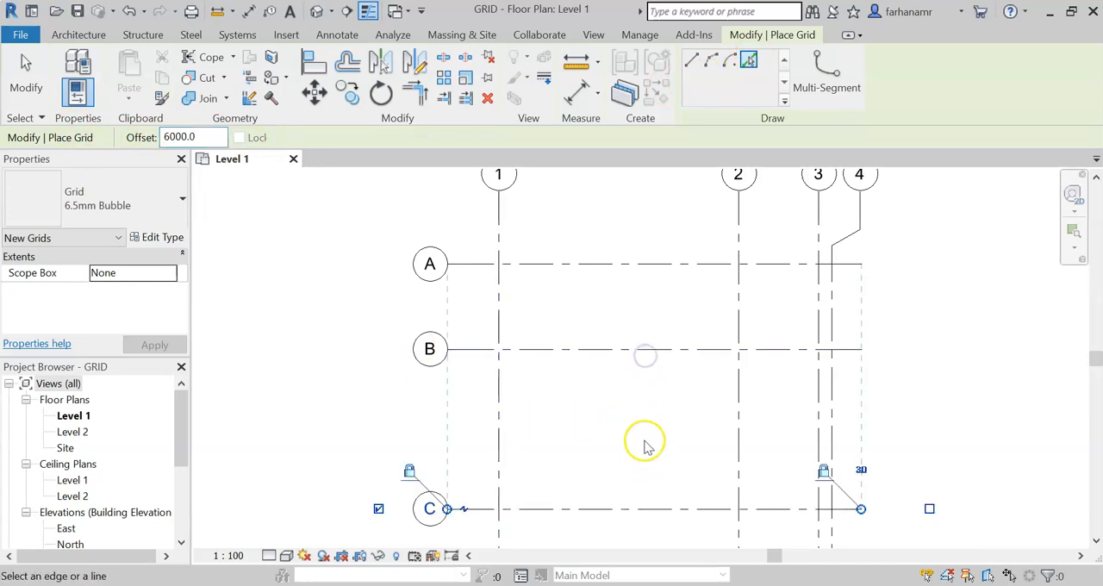
middle_drag(645, 440, 647, 368)
middle_drag(732, 460, 733, 313)
click(41, 85)
Step: Add an intermediate vertical grid line offset 2000 to the right of grid 1 by picking grid 1
middle_drag(783, 243, 783, 461)
mouse_move(874, 226)
middle_down()
mouse_move(850, 318)
mouse_move(761, 421)
middle_up()
middle_drag(834, 290, 726, 314)
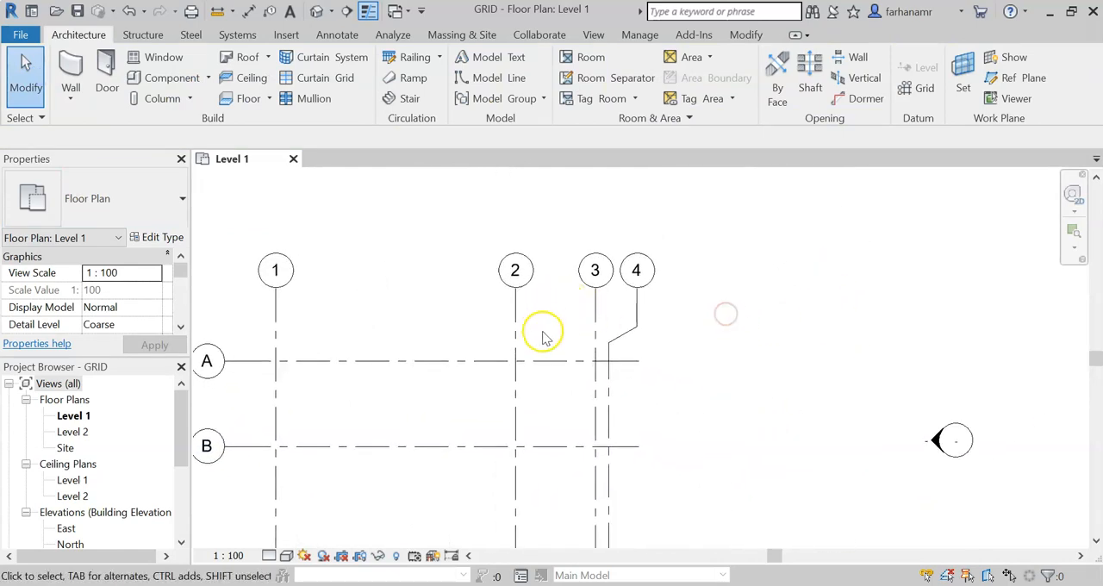
middle_drag(543, 336, 579, 296)
click(312, 293)
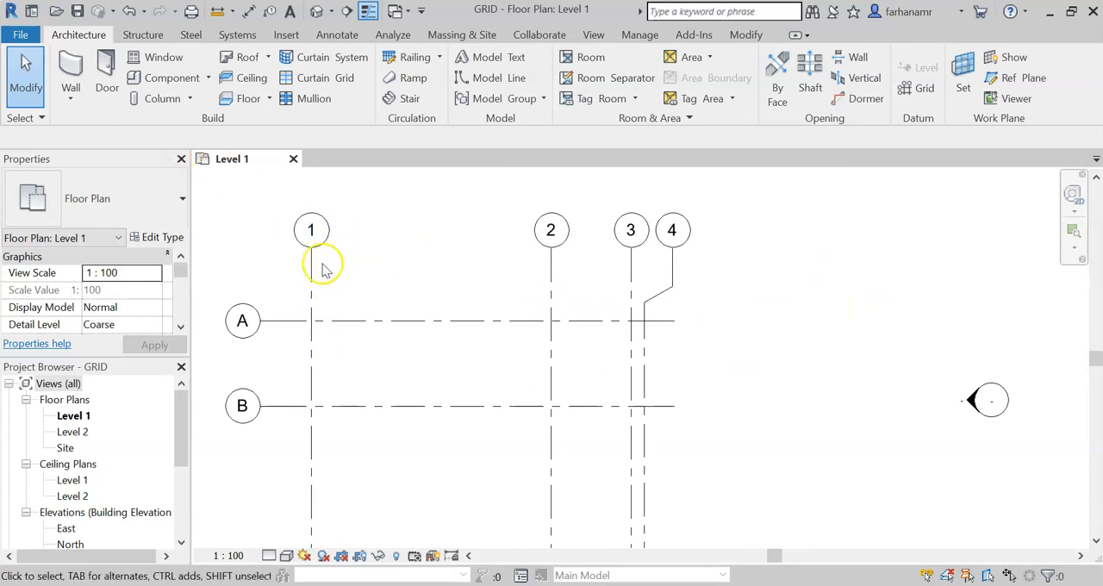
click(923, 89)
click(749, 60)
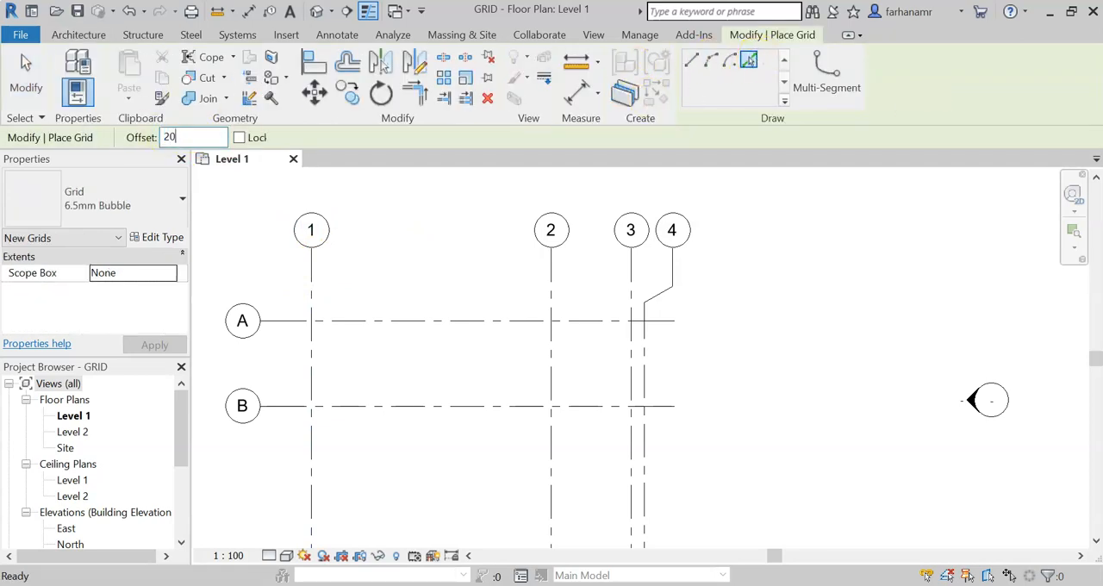
click(354, 276)
scroll(364, 259, up, 3)
middle_drag(371, 260, 487, 294)
Step: Rename the new intermediate vertical grid line as 1.1
click(492, 236)
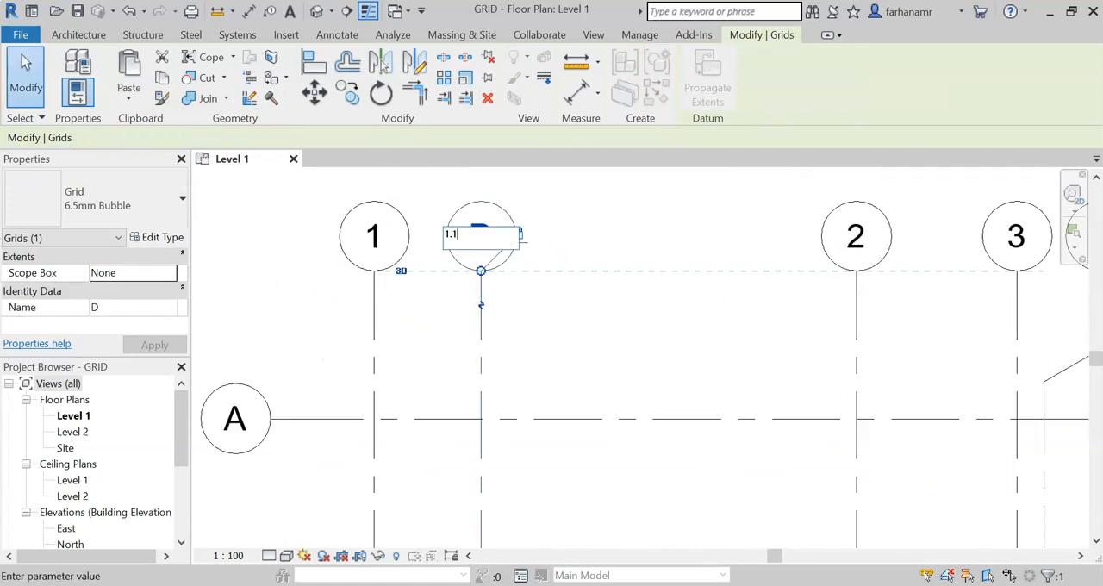
key(Return)
click(651, 226)
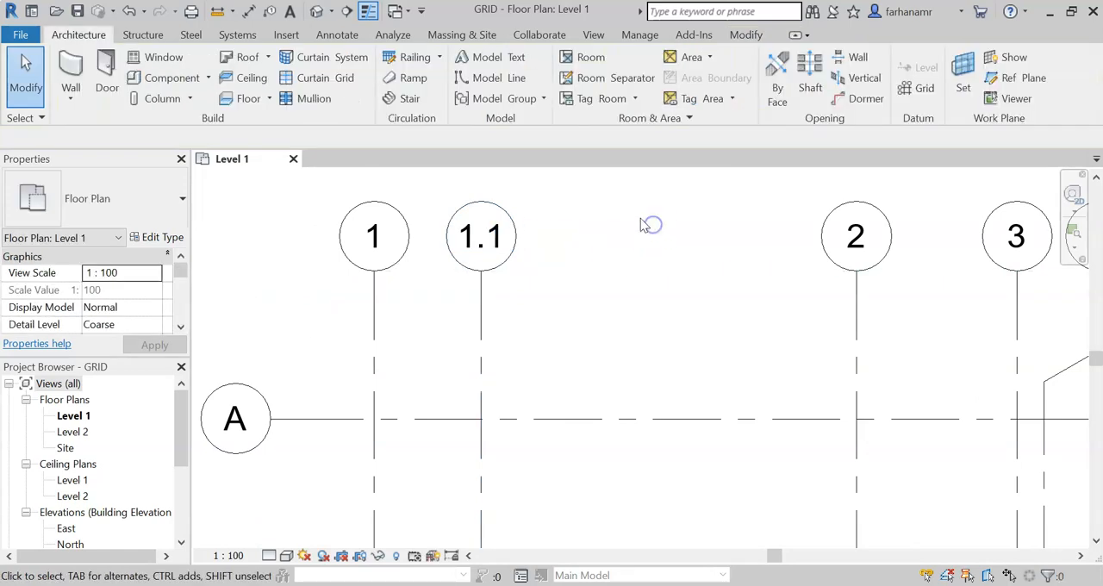
Step: Add another vertical grid line offset 2000 to the right of grid 1.1, and finish placing grids
click(919, 88)
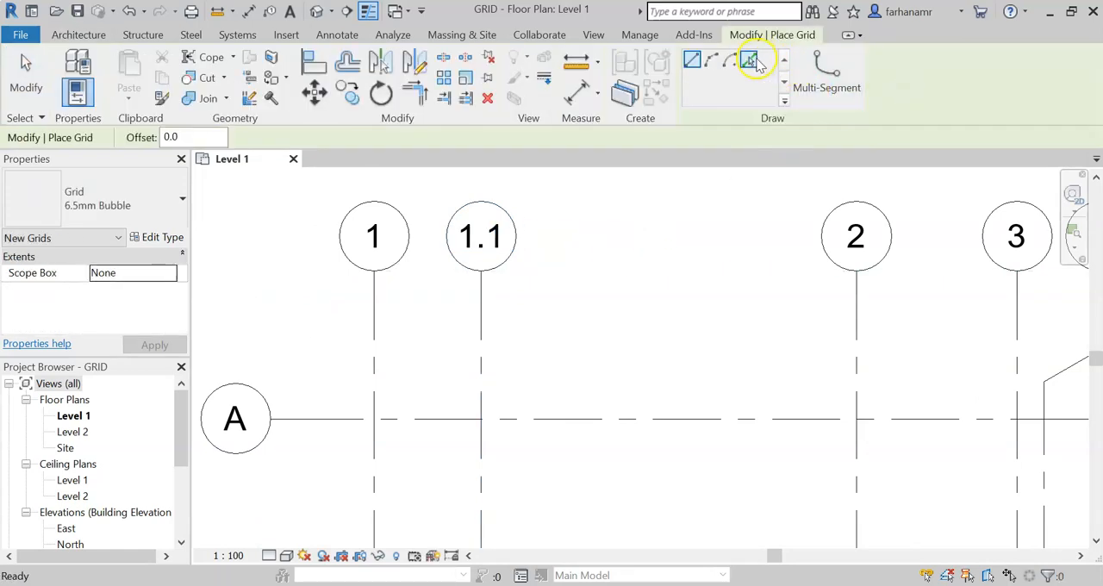
click(751, 61)
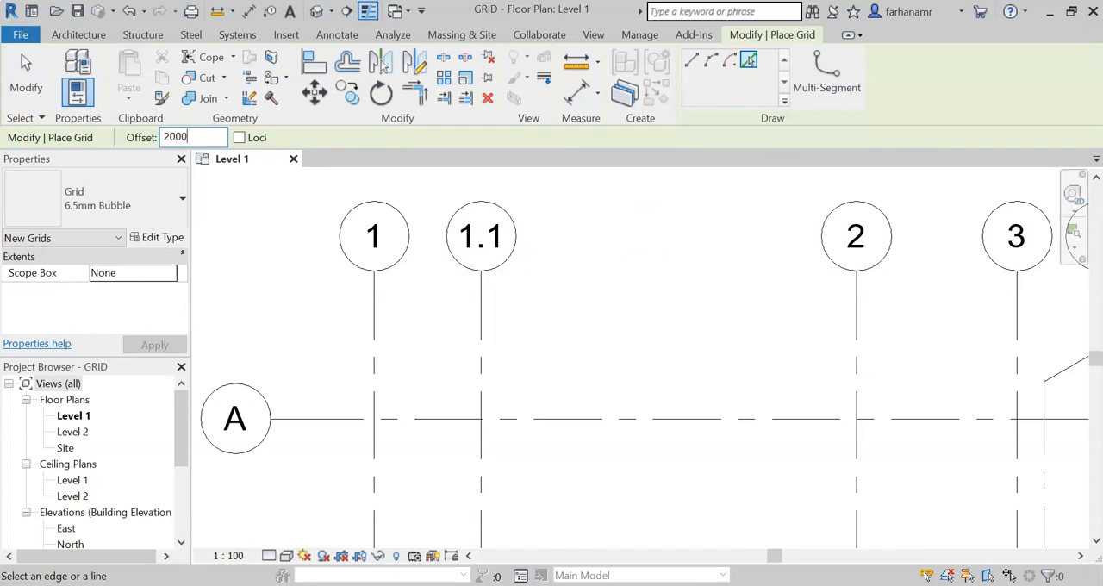
click(492, 347)
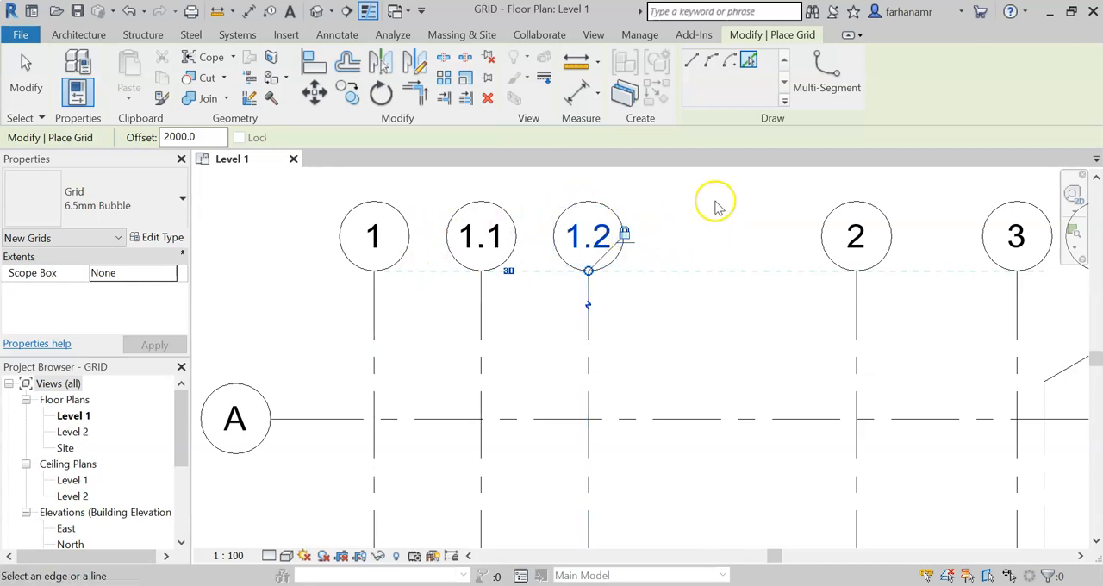
key(Escape)
key(Escape)
Step: Delete all the vertical and horizontal grid lines from the floor plan
scroll(690, 248, down, 5)
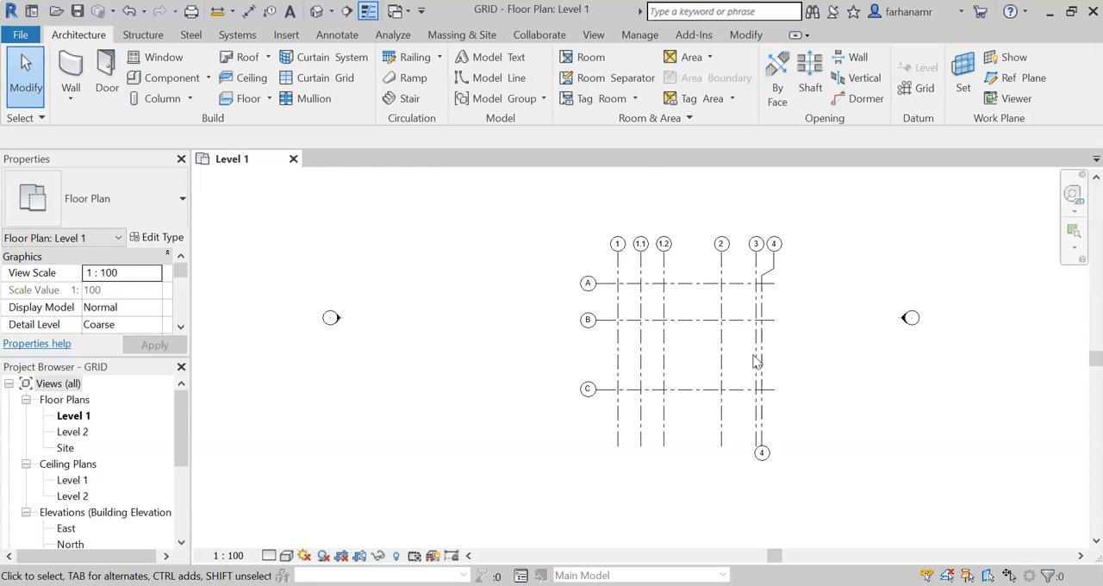
drag(793, 238, 561, 470)
key(Delete)
Step: Draw a vertical grid line from bottom to top in the western part of the empty plan, and finish placing grids
click(918, 86)
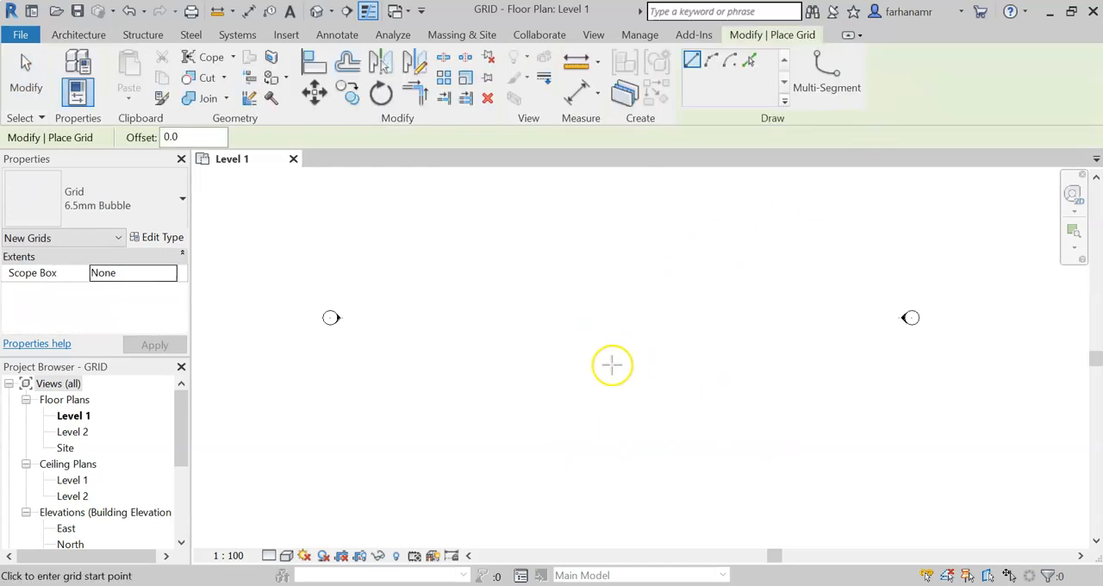
click(475, 414)
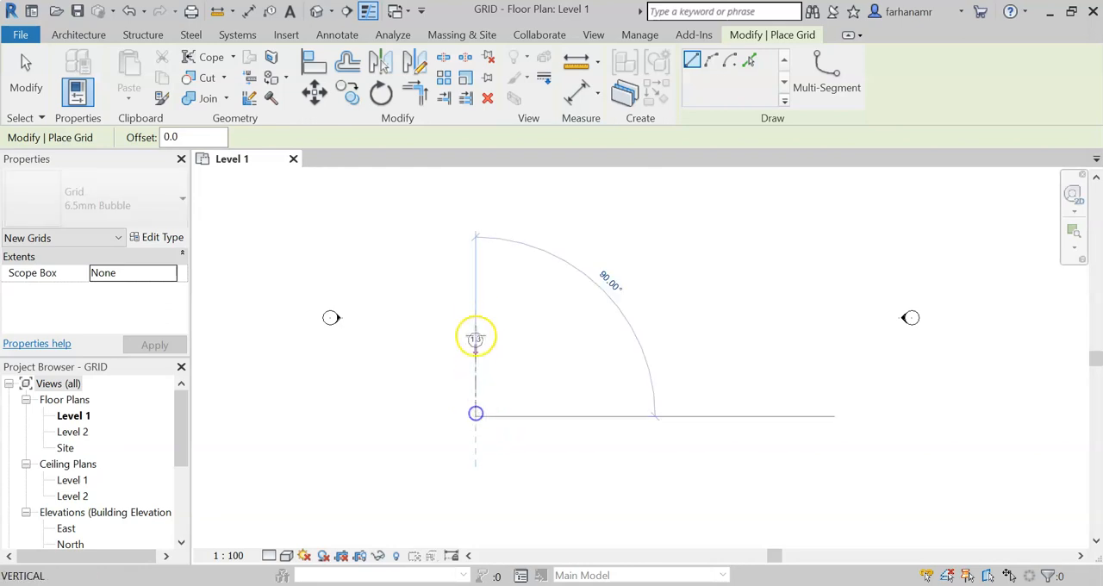
click(476, 265)
key(Escape)
Step: Rename the new vertical grid line as 1
scroll(475, 255, up, 4)
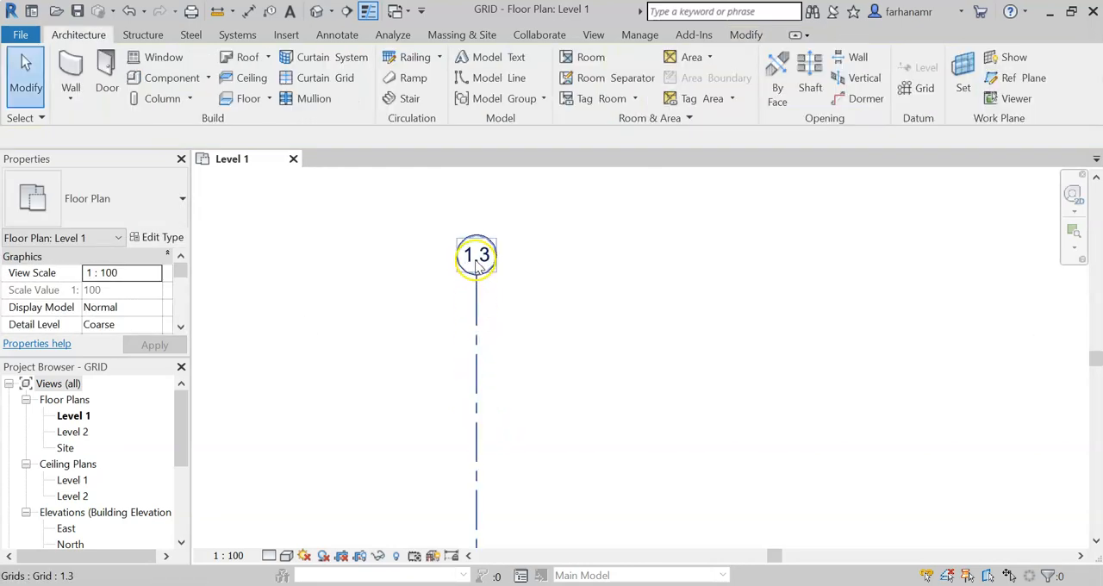
click(476, 251)
click(488, 250)
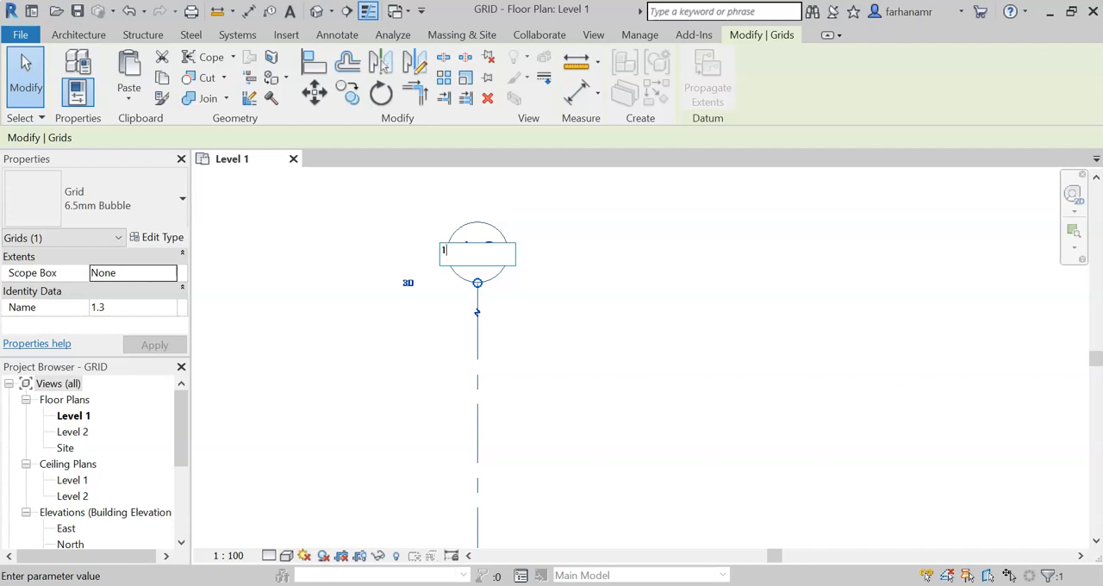
key(Return)
click(682, 244)
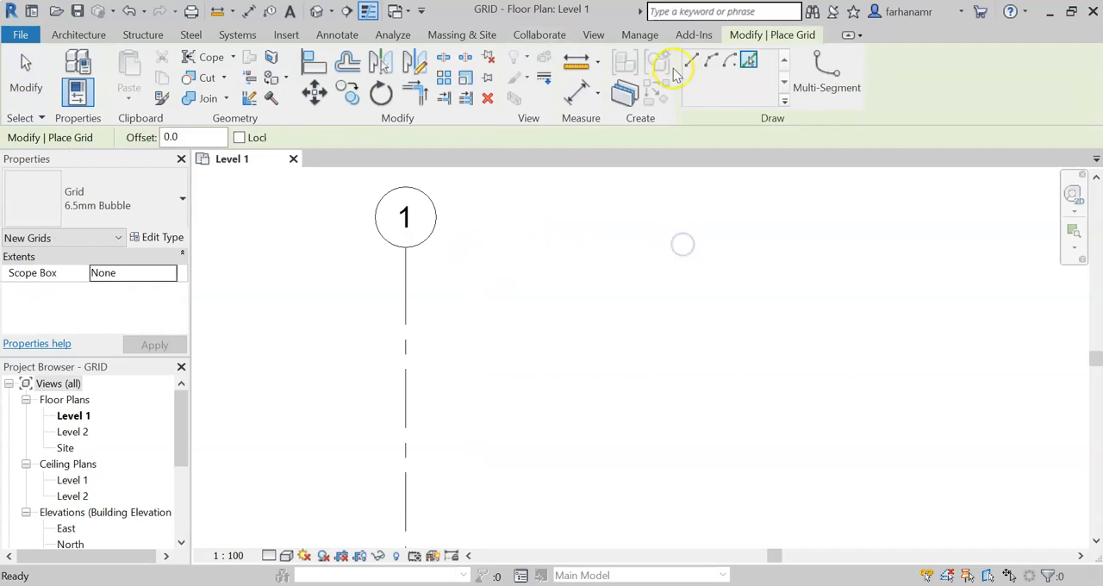
Step: Draw three more vertical grid lines to the right of grid 1, spaced 6000 apart with both ends aligned, and finish placing grids
click(692, 59)
scroll(518, 210, down, 2)
scroll(517, 209, down, 2)
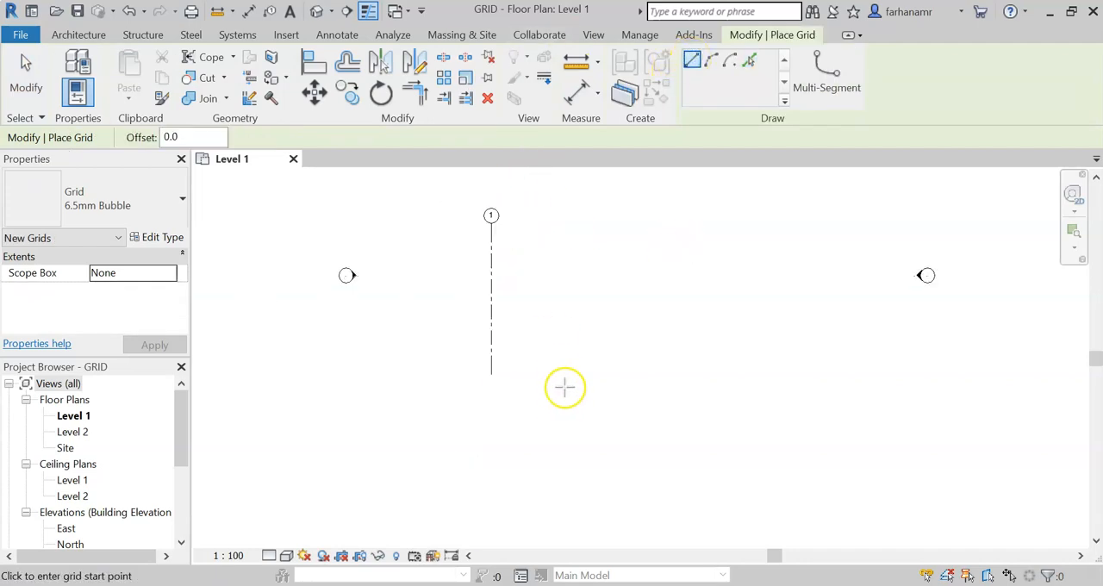
click(563, 370)
click(561, 220)
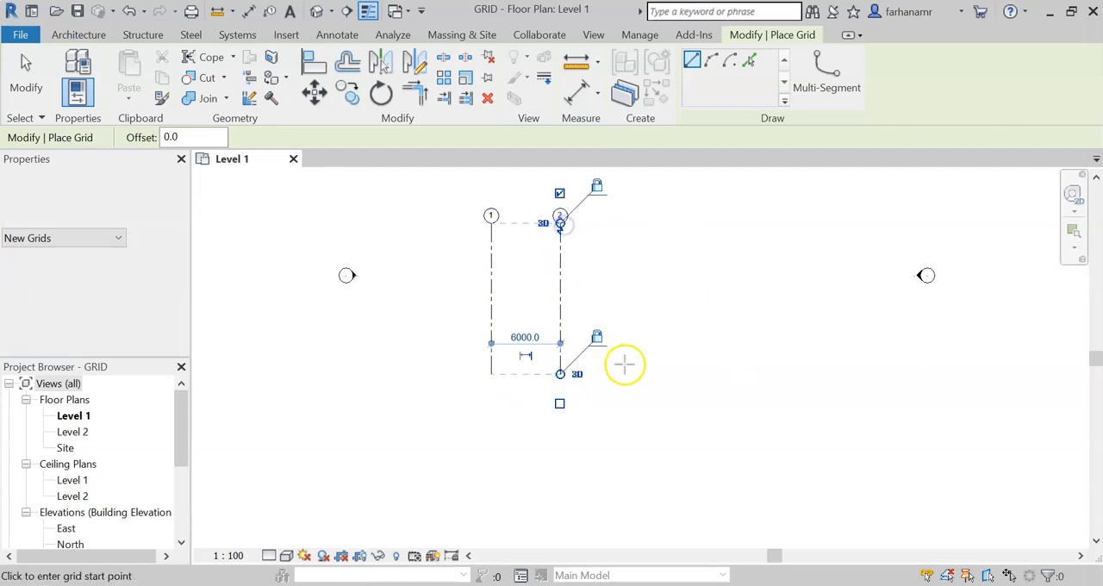
click(630, 373)
click(630, 225)
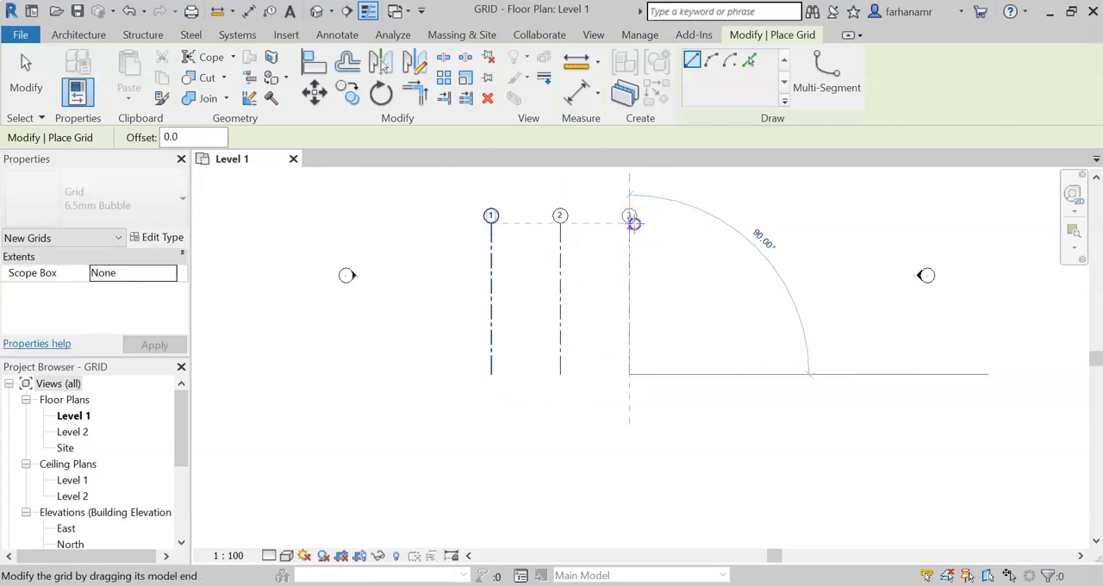
click(699, 373)
click(698, 224)
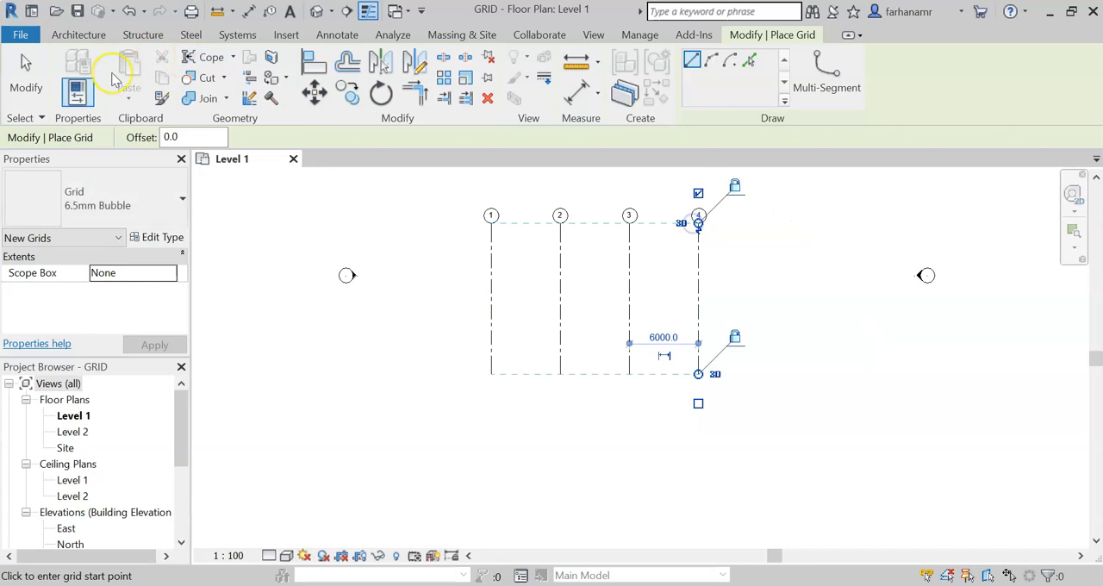
click(28, 74)
Step: Move grid line 2 by setting its spacing from grid 1 to 3500
scroll(567, 246, up, 3)
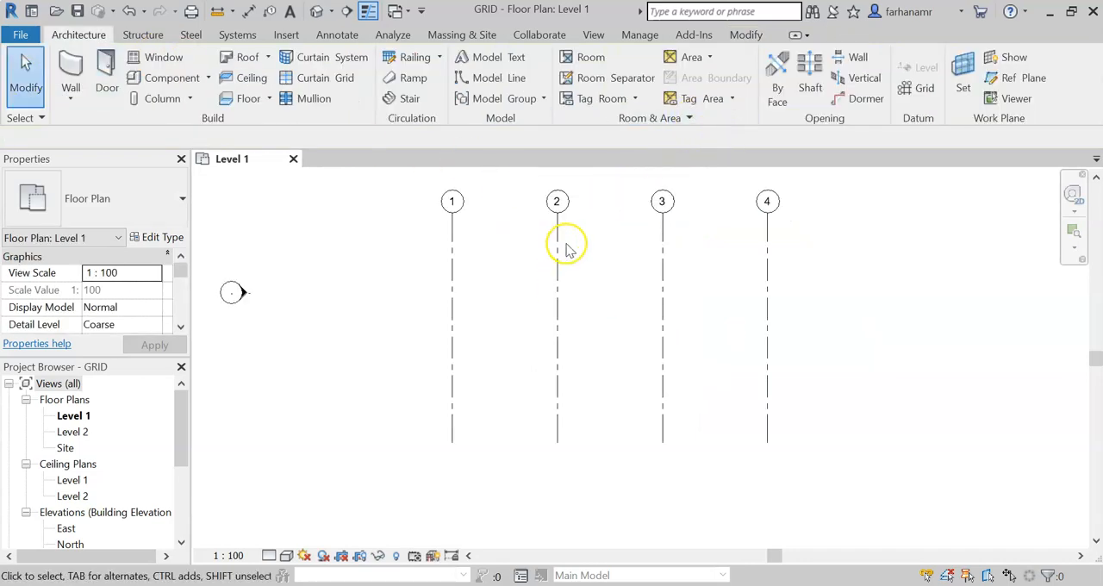
click(591, 291)
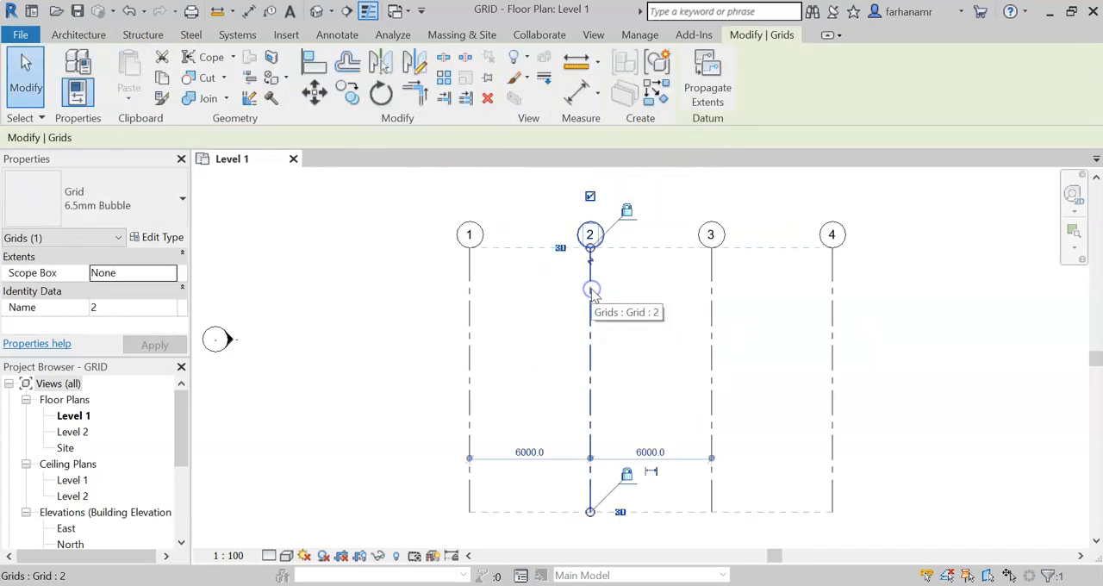
click(530, 453)
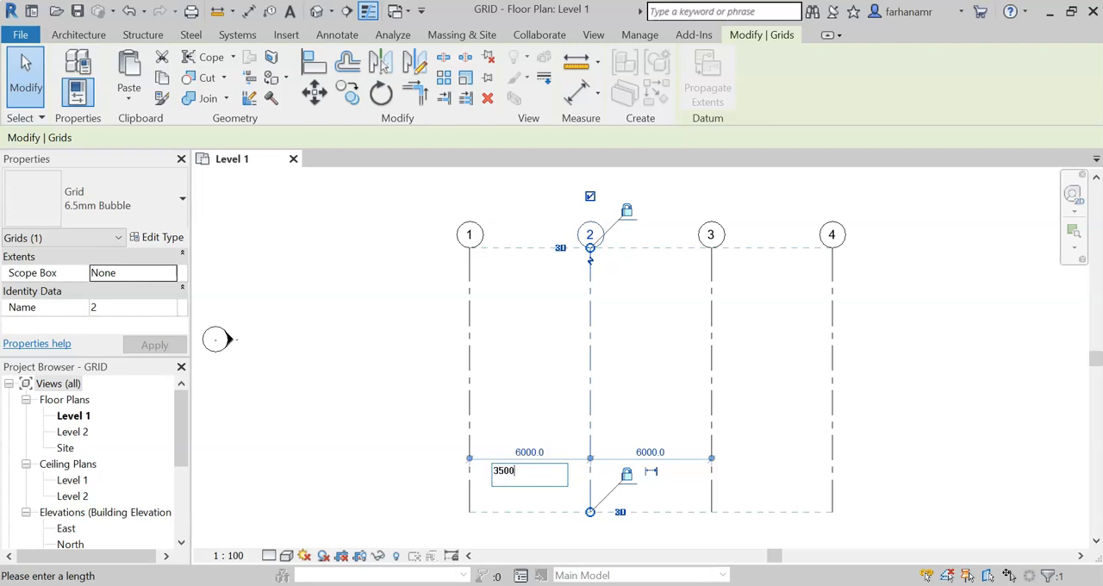
key(Return)
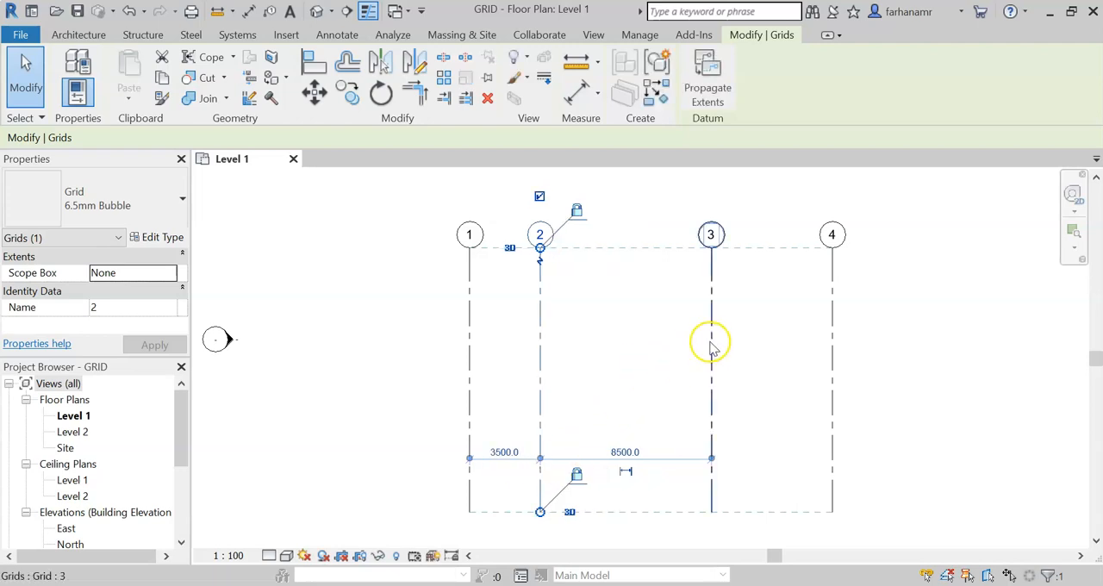
Step: Move grid line 3 by setting its spacing from grid 2 to 5000
click(716, 334)
click(632, 454)
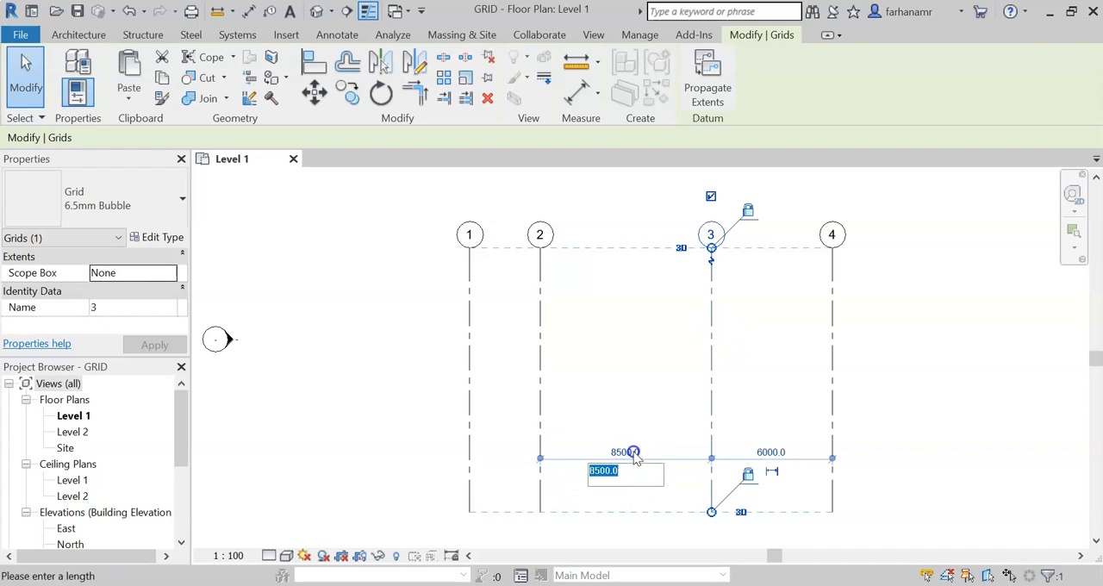
text(5)
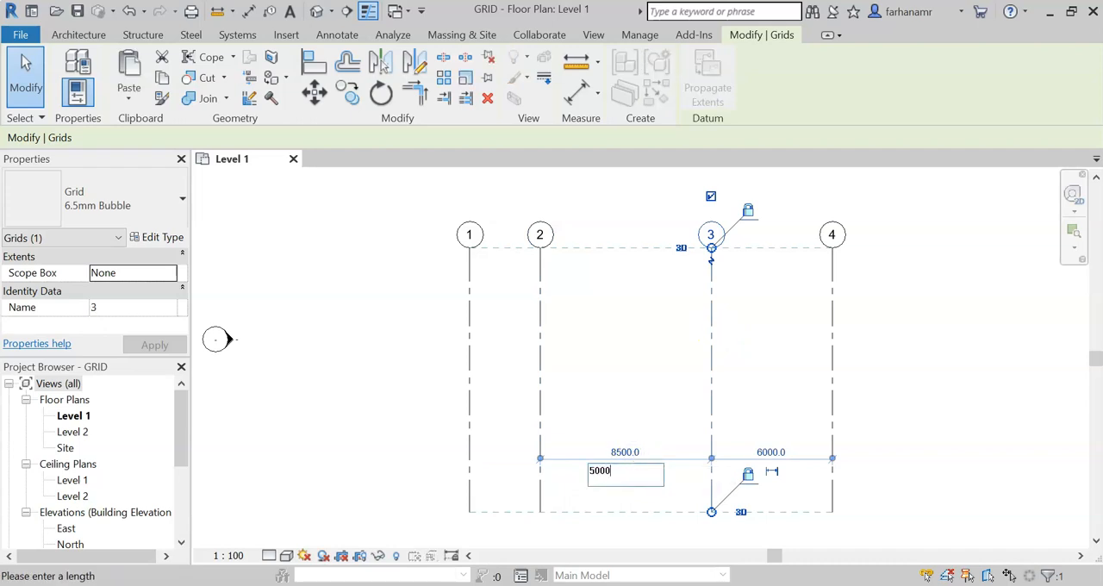
key(Return)
click(802, 371)
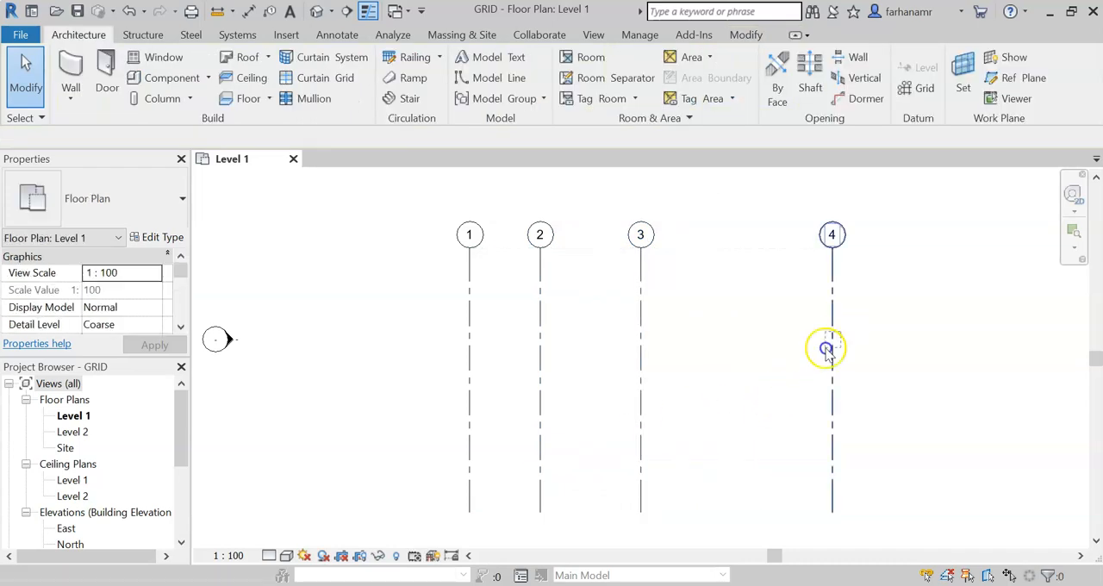
Step: Move grid line 4 closer to grid 3 by editing the spacing dimension between them
click(828, 349)
click(734, 452)
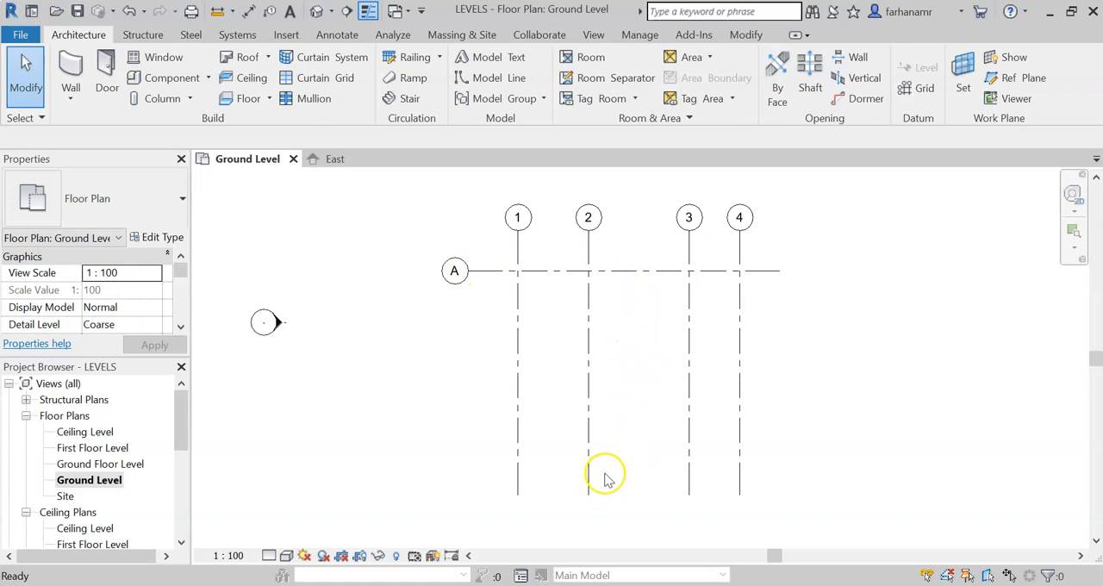
Step: Copy grid line A 2500 straight down from its right endpoint, with multiple copies enabled
click(743, 34)
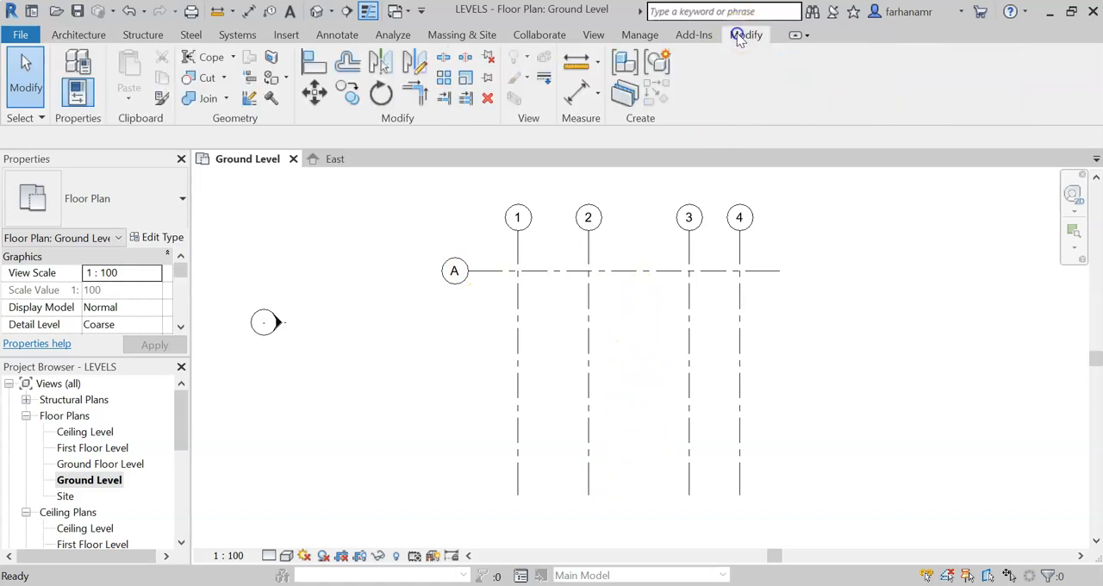
click(347, 93)
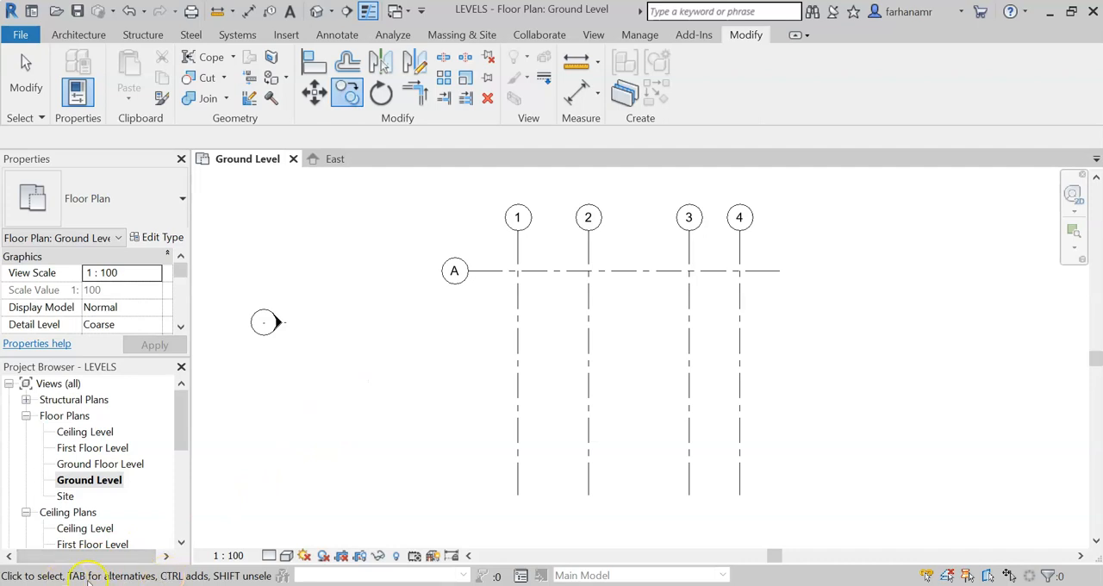
click(648, 272)
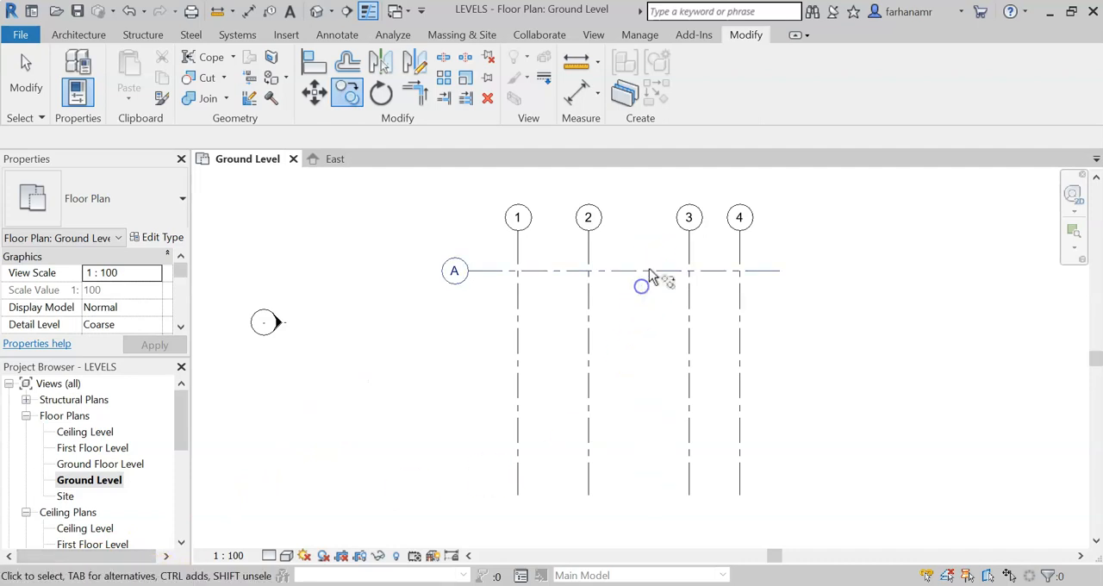
click(653, 270)
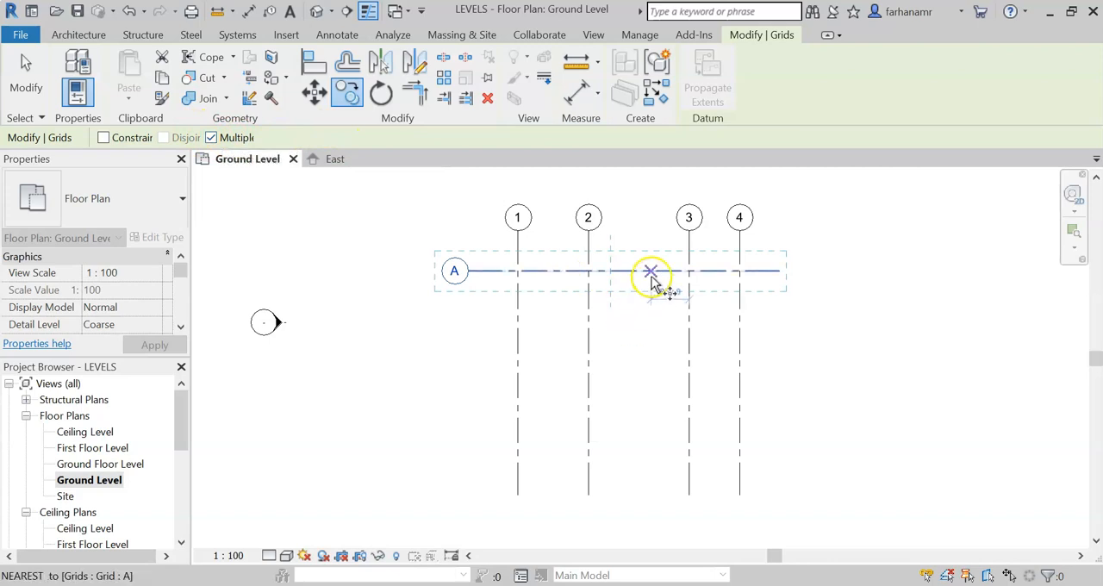
click(781, 272)
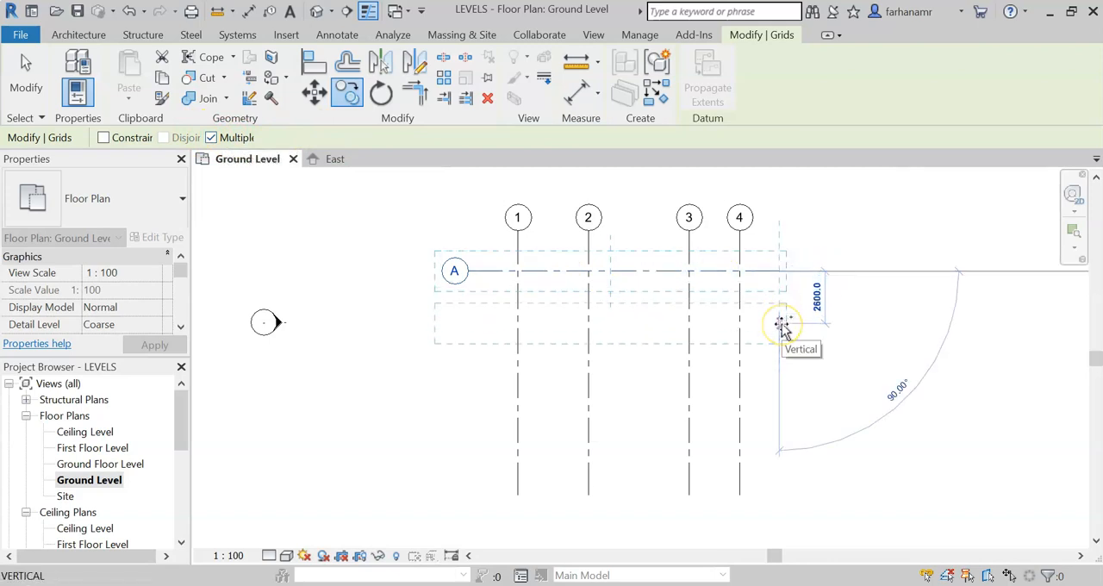
text(25)
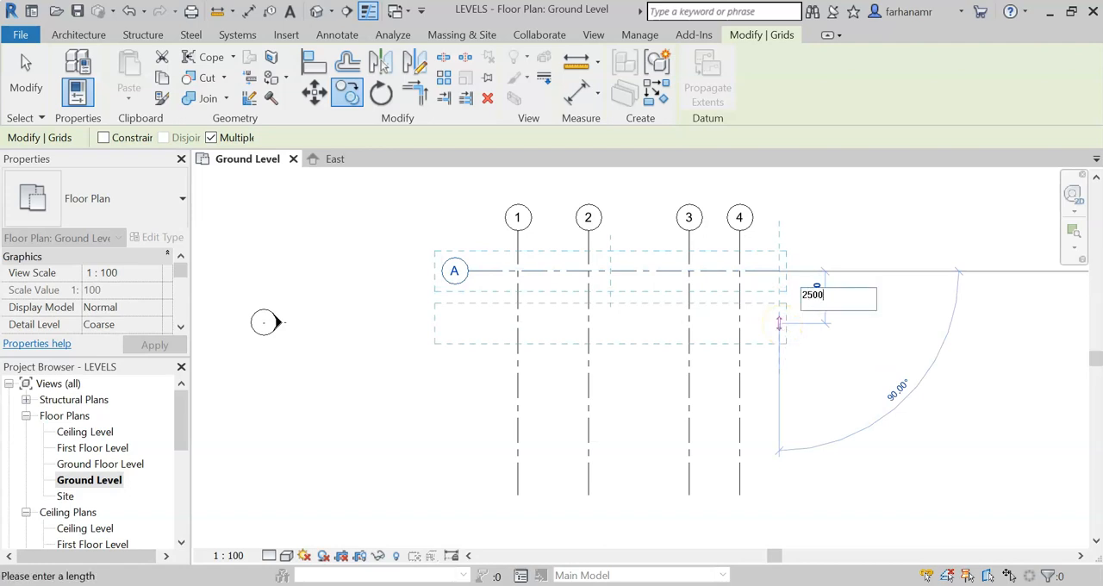
text(00)
key(Return)
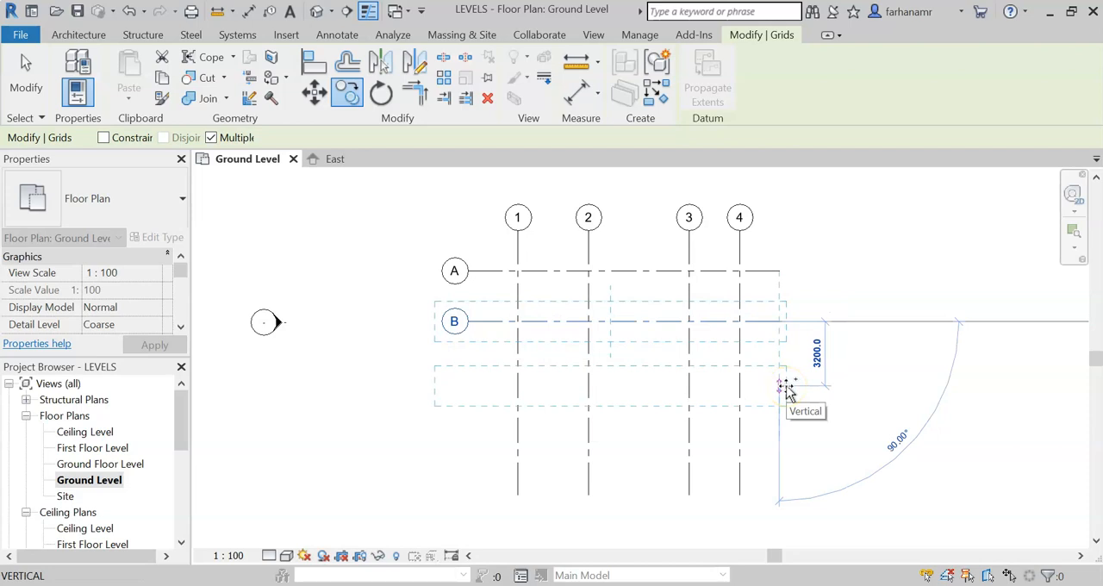
Step: Place another copy of the grid line 3500 below grid B
text(3500)
key(Return)
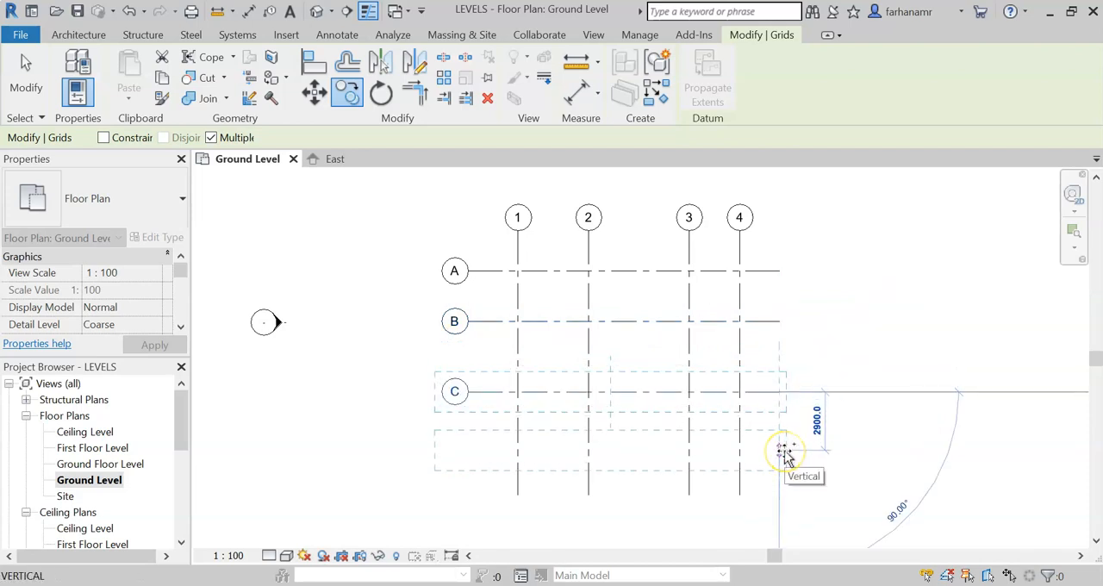
Step: Place another copy of the grid line 5000 below grid C and finish the multiple copying
text(500)
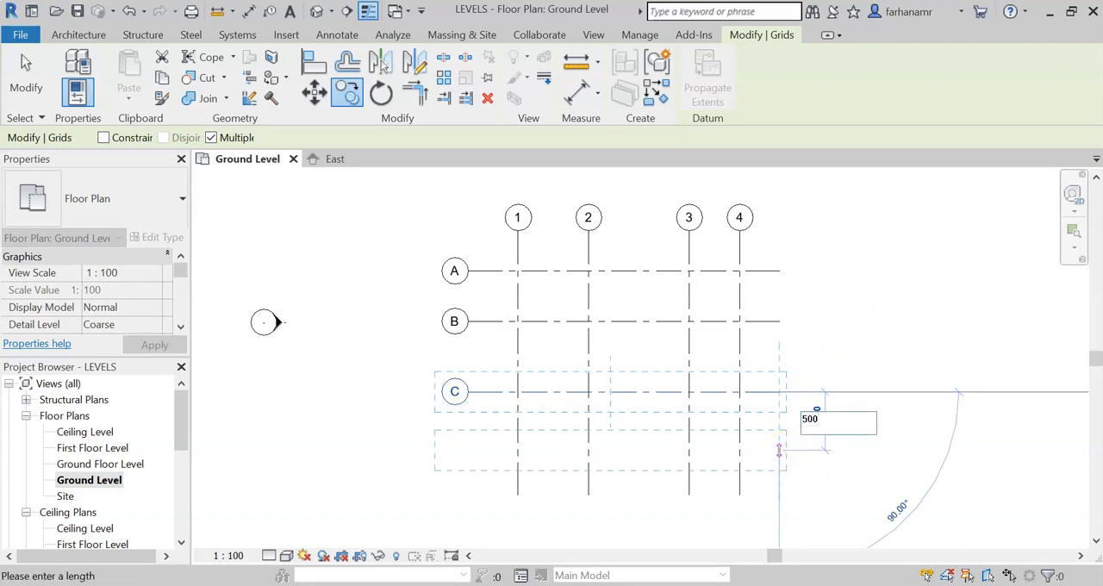
key(Return)
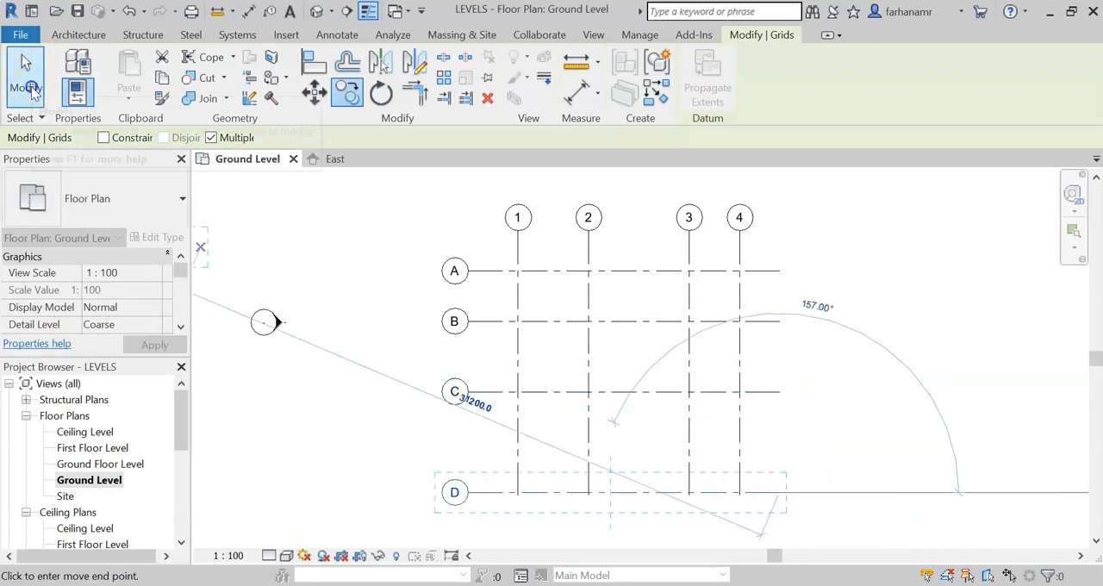
key(Escape)
key(Escape)
Step: Extend the lower ends of the aligned vertical grid lines past grid D using the end of grid 4
middle_drag(881, 390, 905, 401)
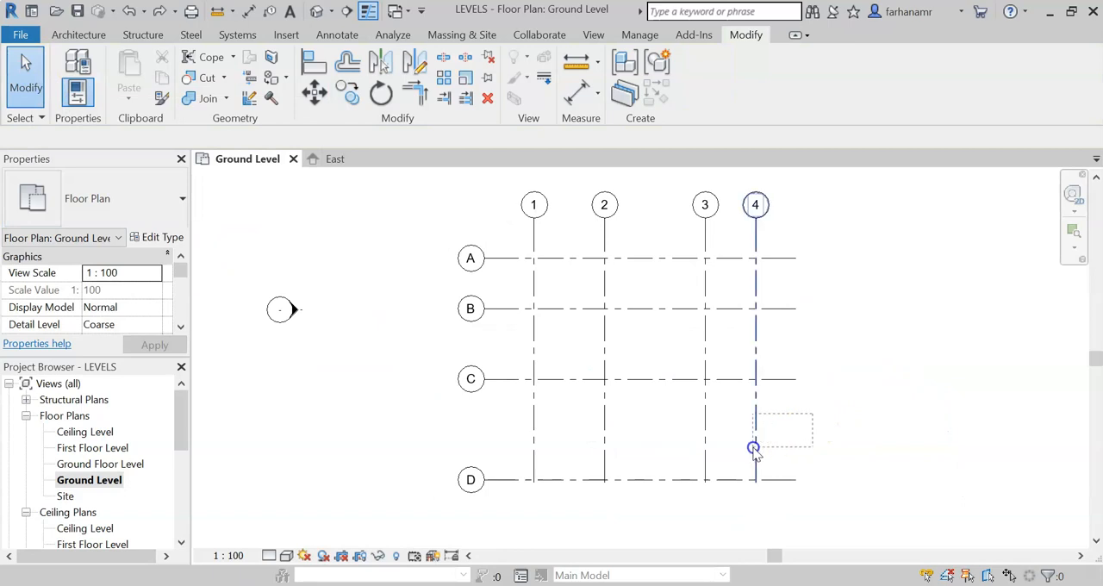
click(757, 450)
click(879, 399)
click(755, 488)
scroll(755, 494, up, 2)
middle_drag(768, 492, 808, 443)
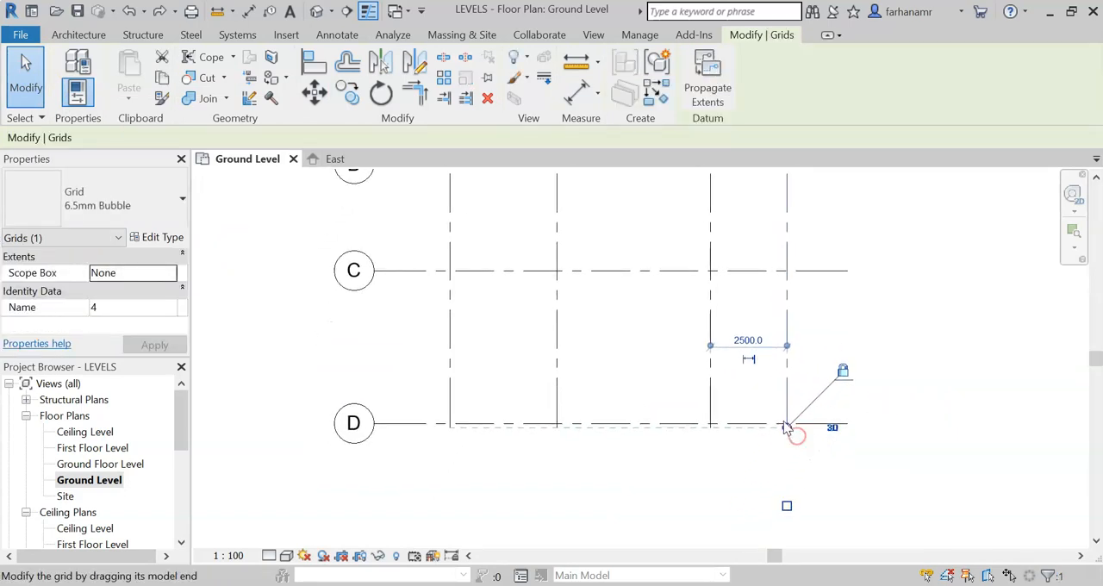
drag(787, 429, 787, 472)
click(705, 482)
scroll(704, 478, down, 2)
click(899, 409)
scroll(791, 438, down, 3)
middle_drag(802, 405, 766, 437)
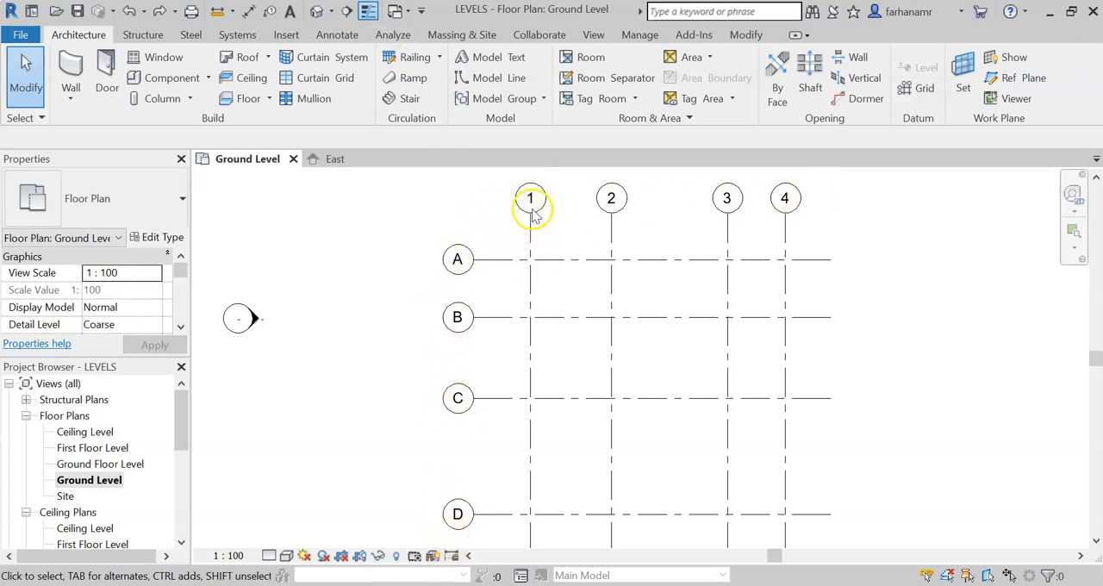
Step: Try to rename horizontal grid line A as 1
click(457, 261)
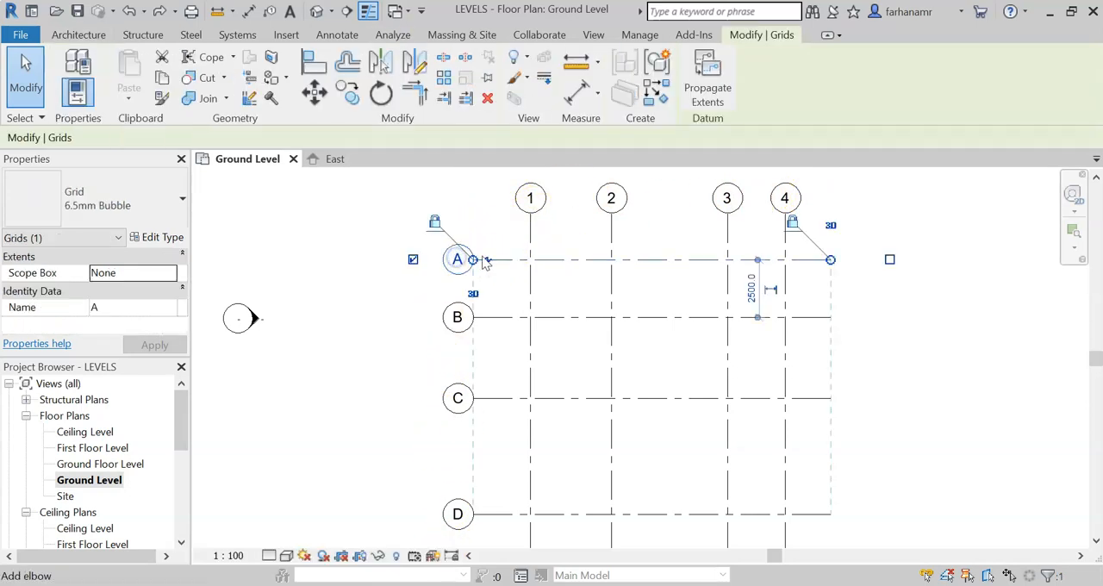
click(457, 260)
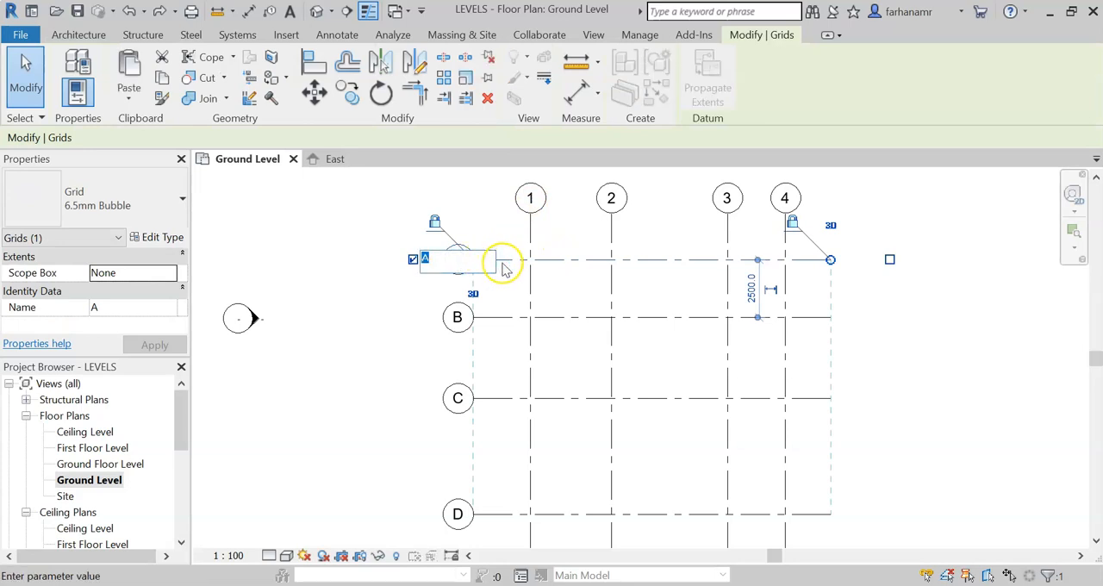
click(375, 318)
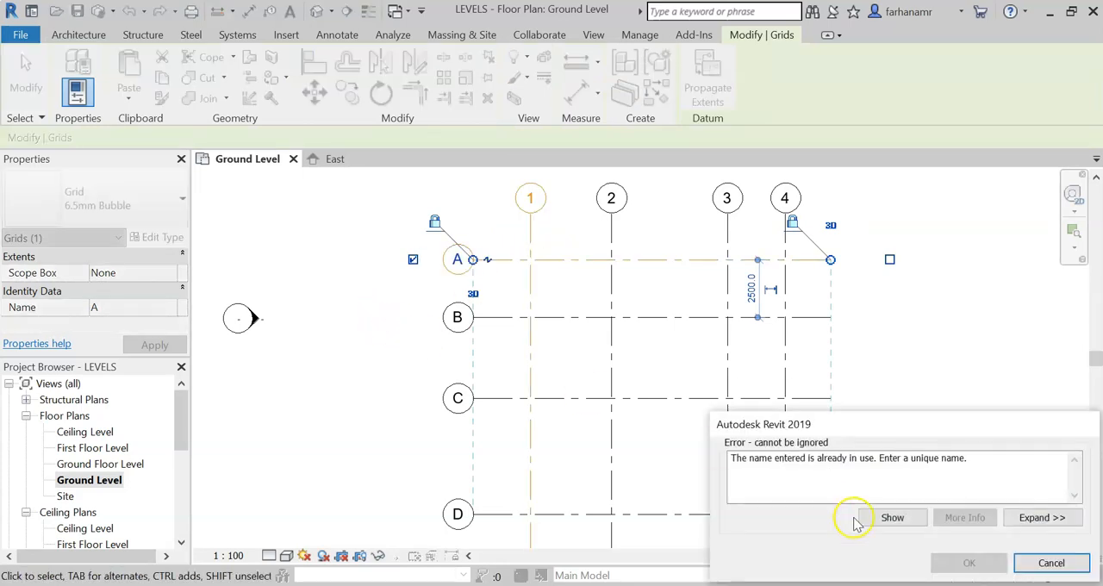
click(753, 468)
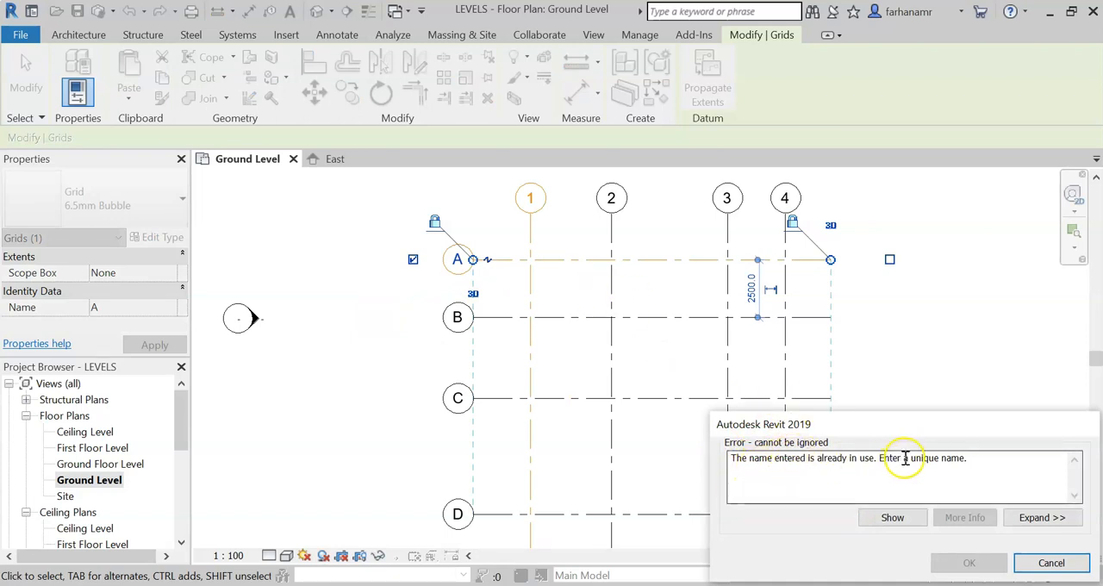
click(1052, 563)
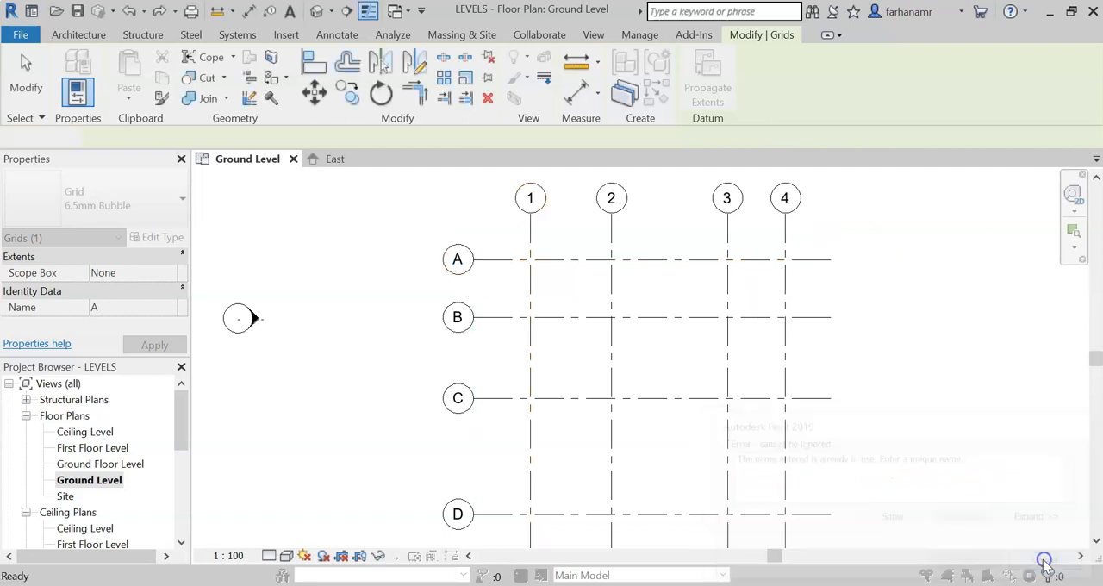
Step: Rename the uppermost horizontal grid line, A, as 9
click(508, 261)
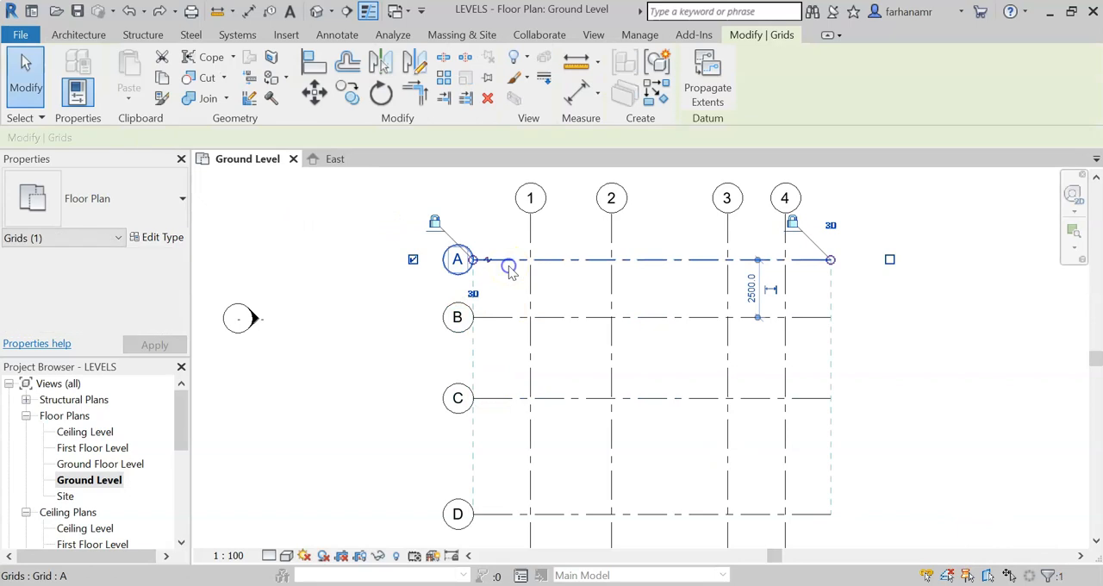
click(460, 261)
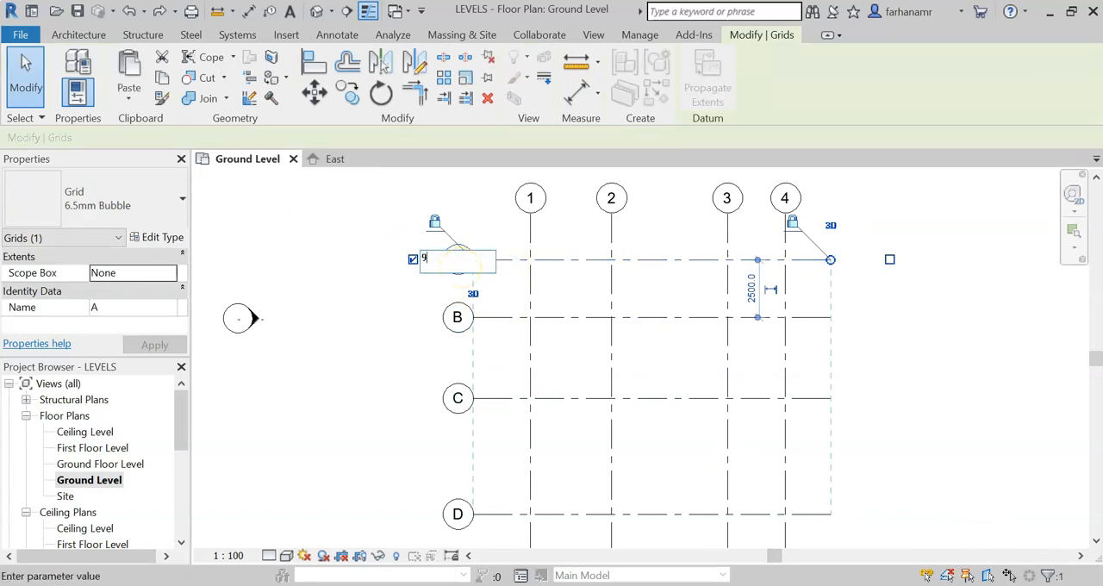
click(401, 347)
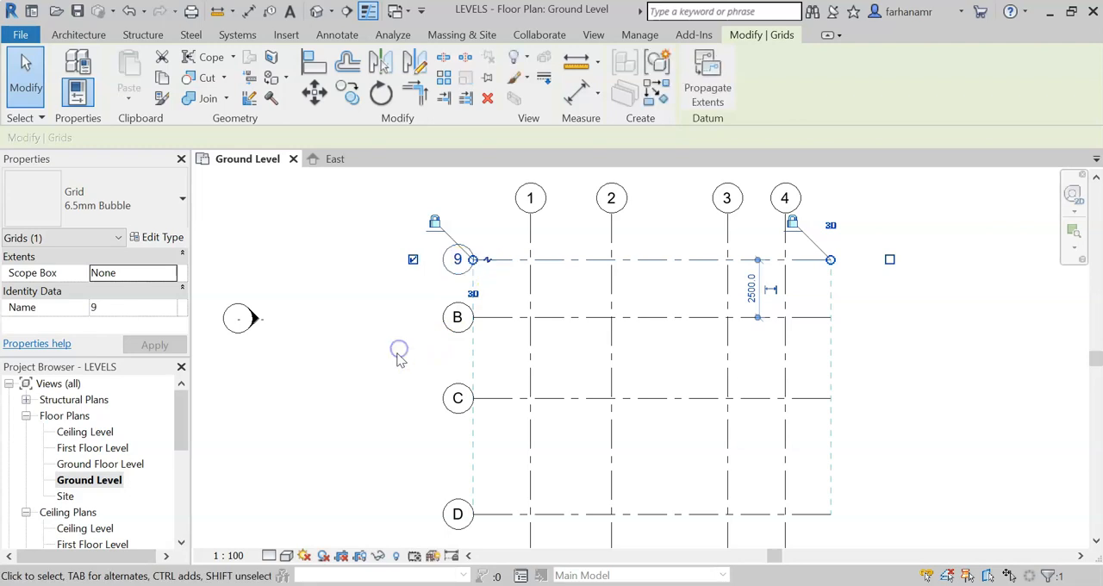
Step: Rename the first vertical grid line, 1, as A
click(531, 200)
click(534, 201)
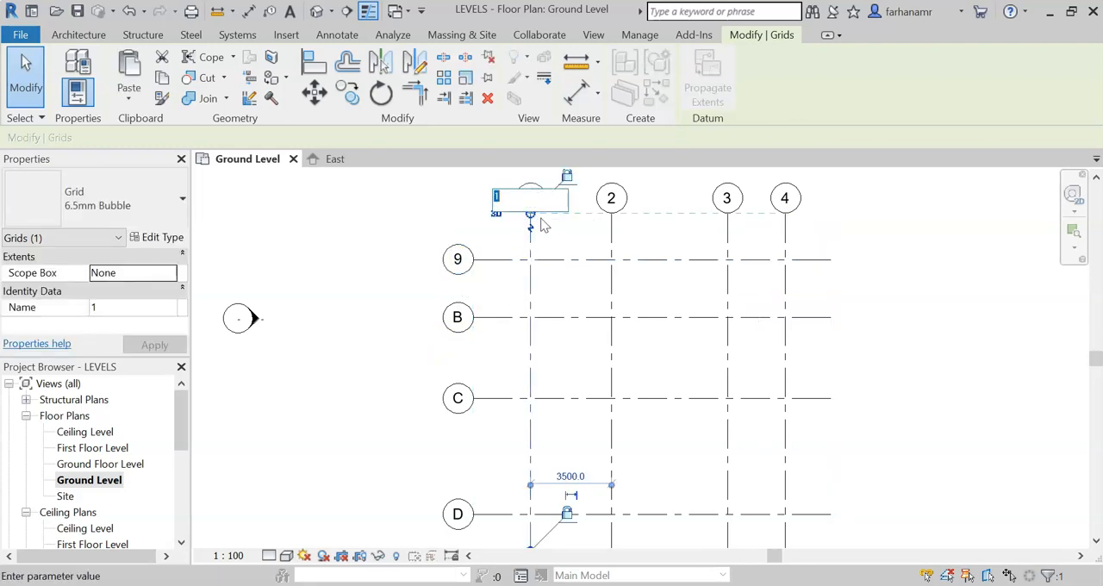
click(392, 267)
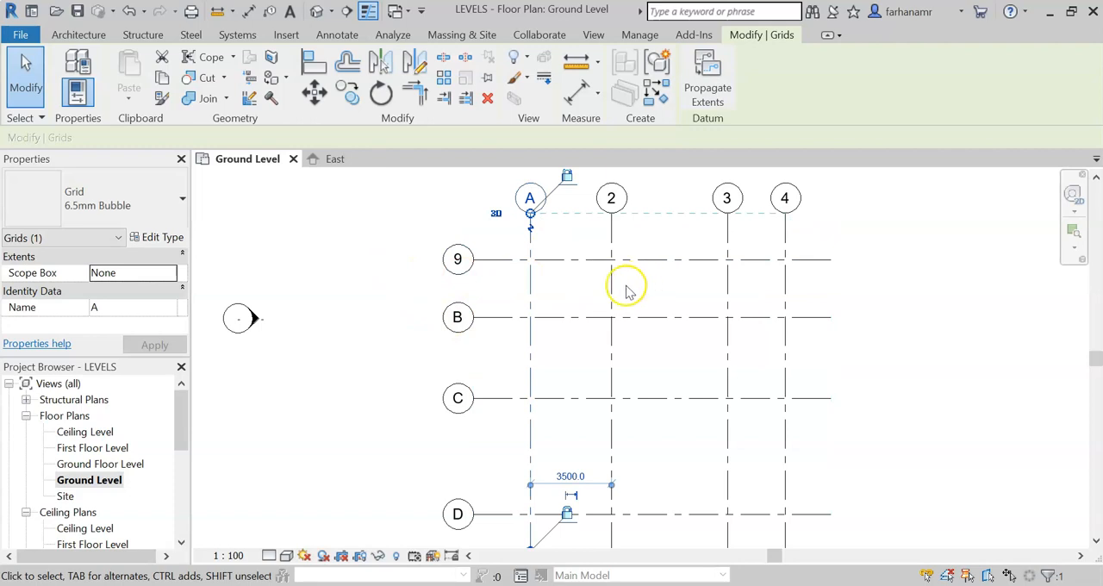
Step: Set the Name property of the uppermost horizontal grid line to 1 and deselect it
click(496, 265)
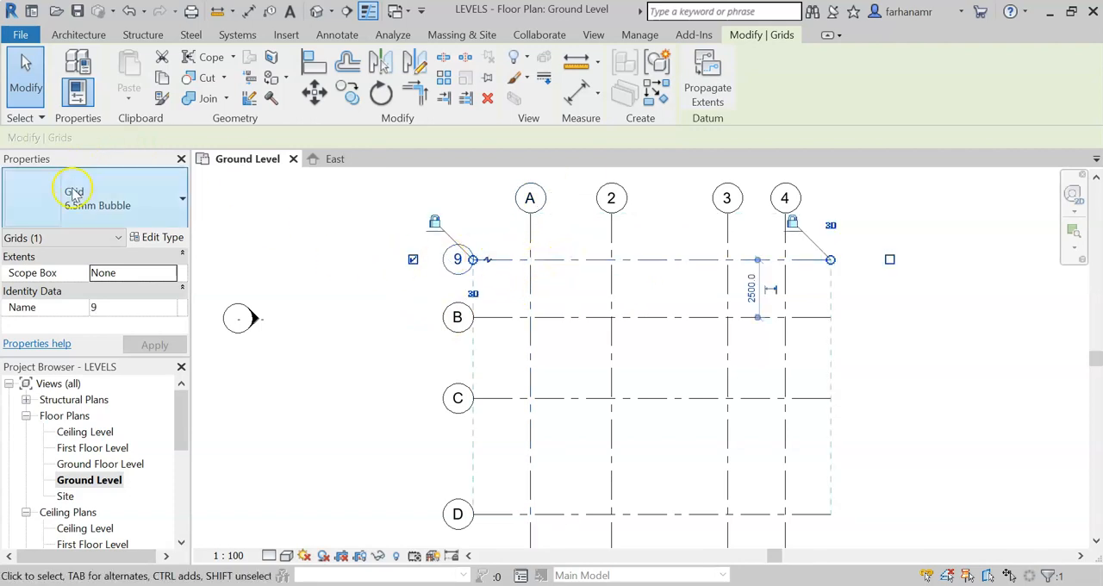
click(140, 310)
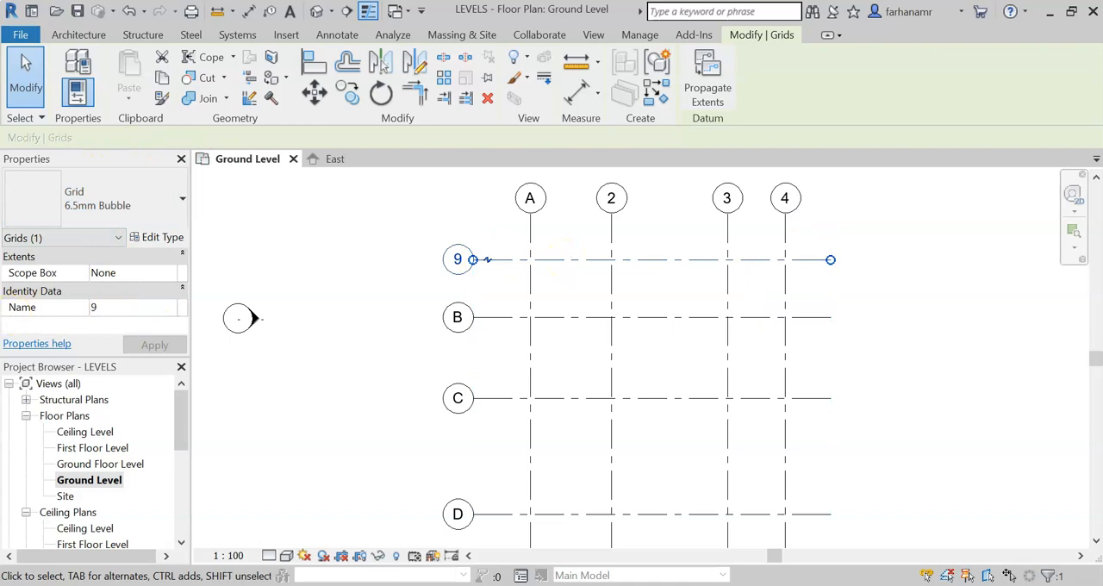
click(46, 296)
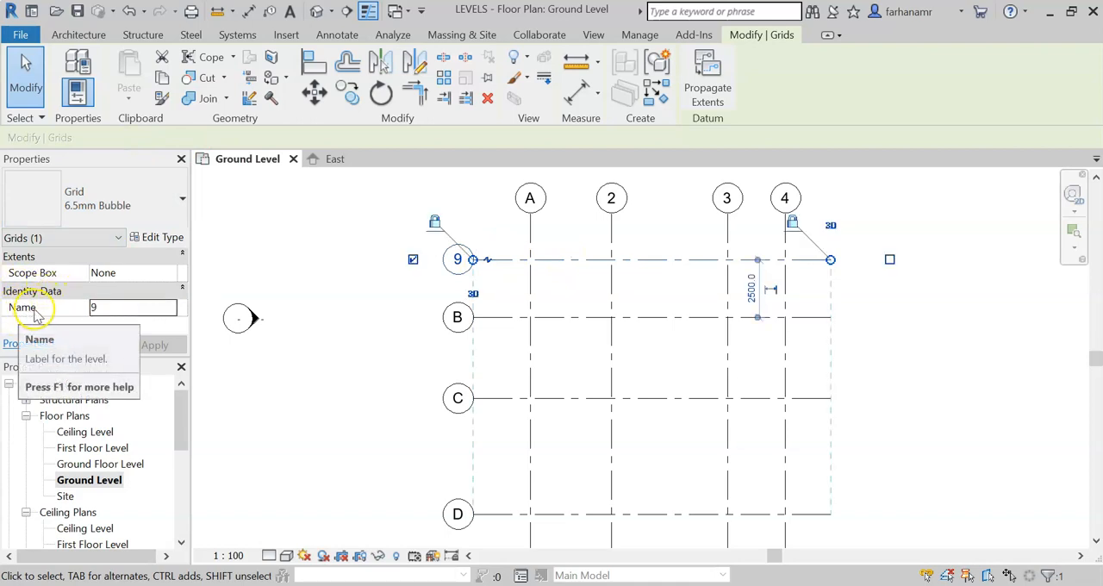
click(101, 308)
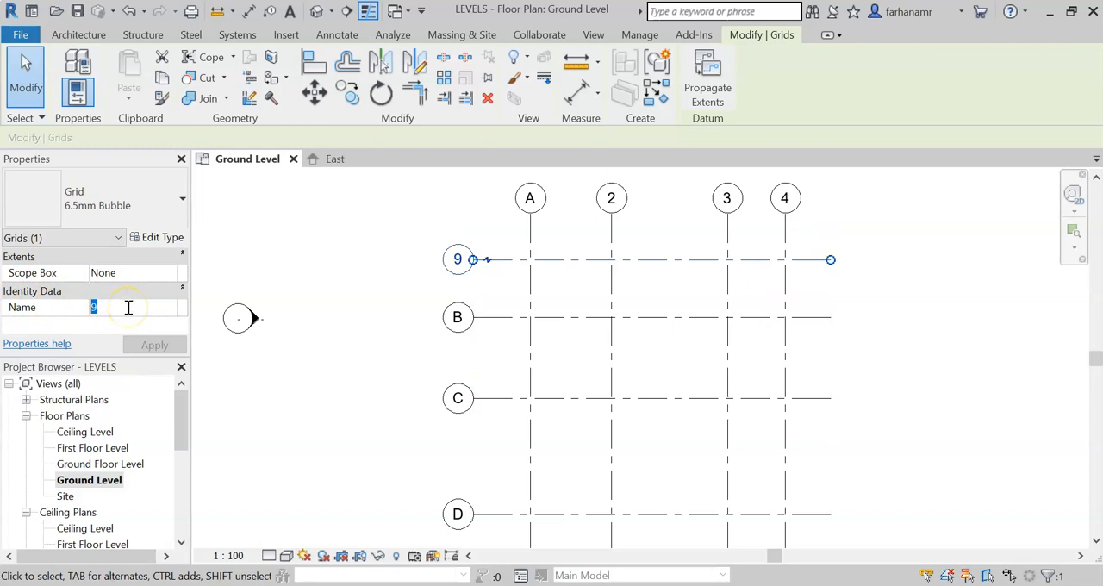
text(1)
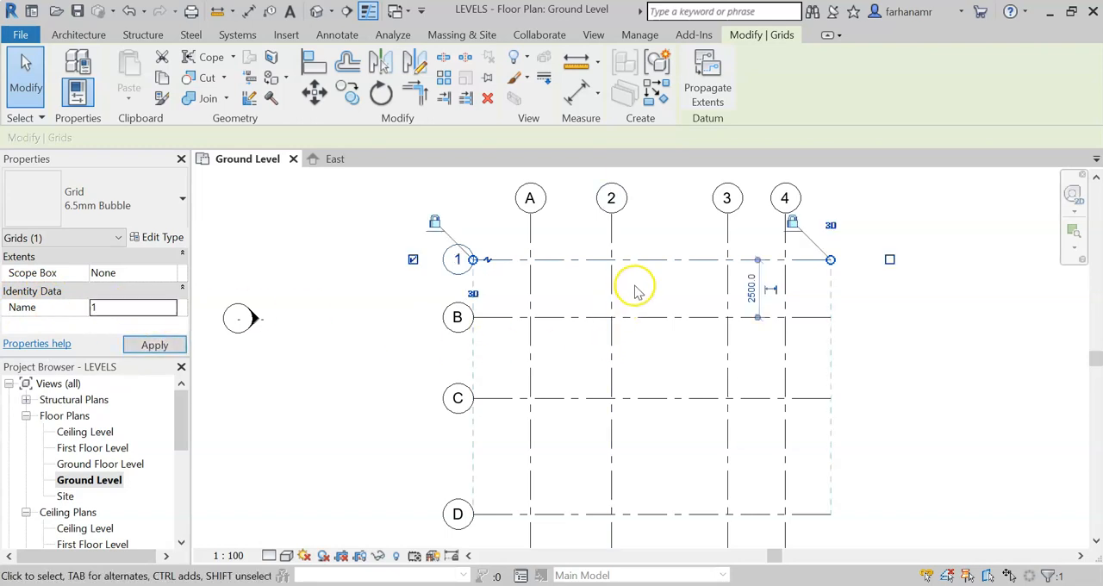
click(635, 287)
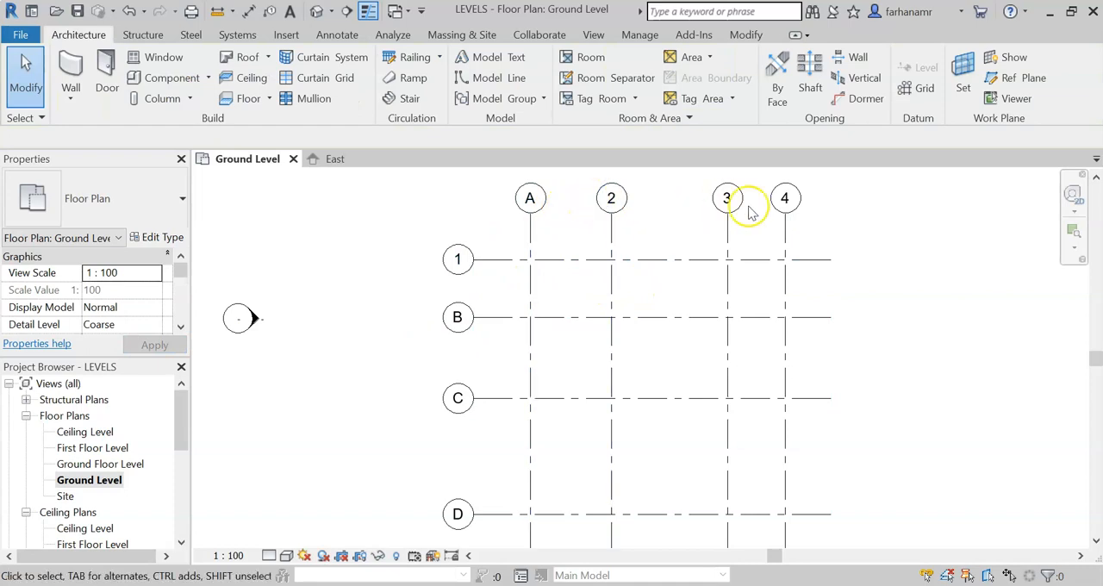